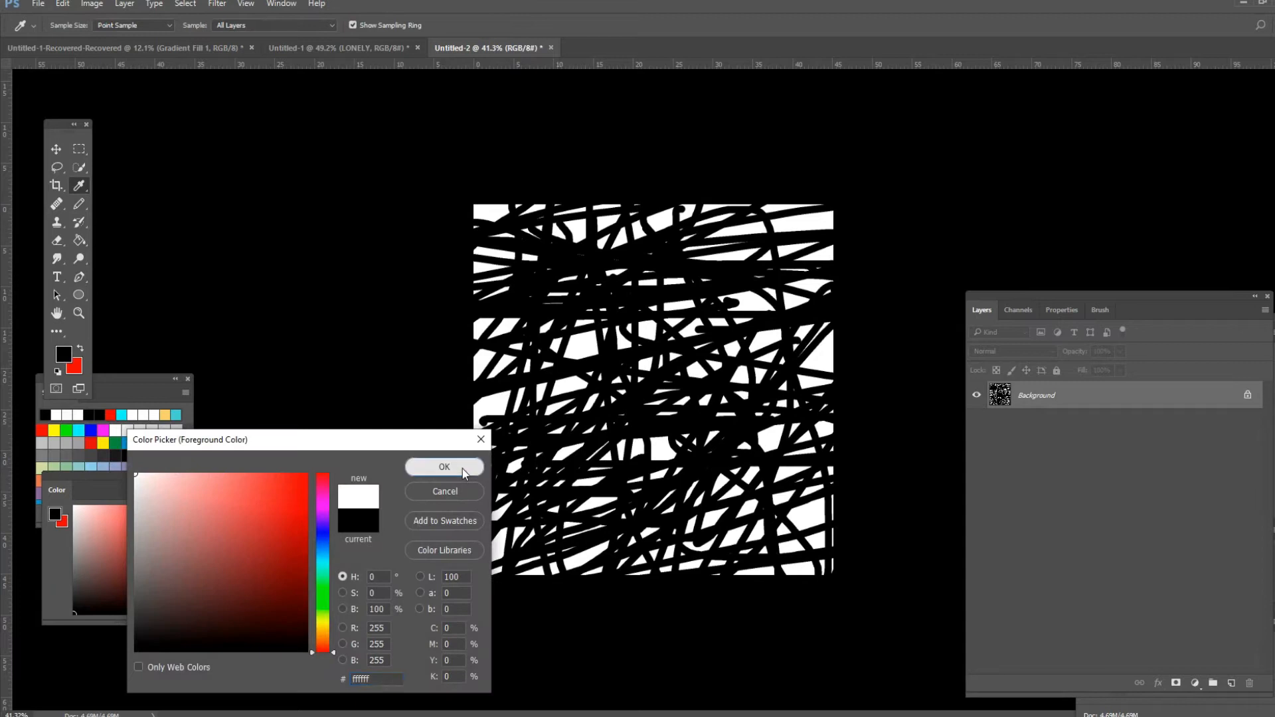
Set the foreground colour to white (ffffff) and draw thick white Pencil lines across the black scribbles
{"action": "left_click", "coordinate": [438, 467]}
{"action": "left_click_drag", "start_coordinate": [545, 475], "coordinate": [548, 474]}
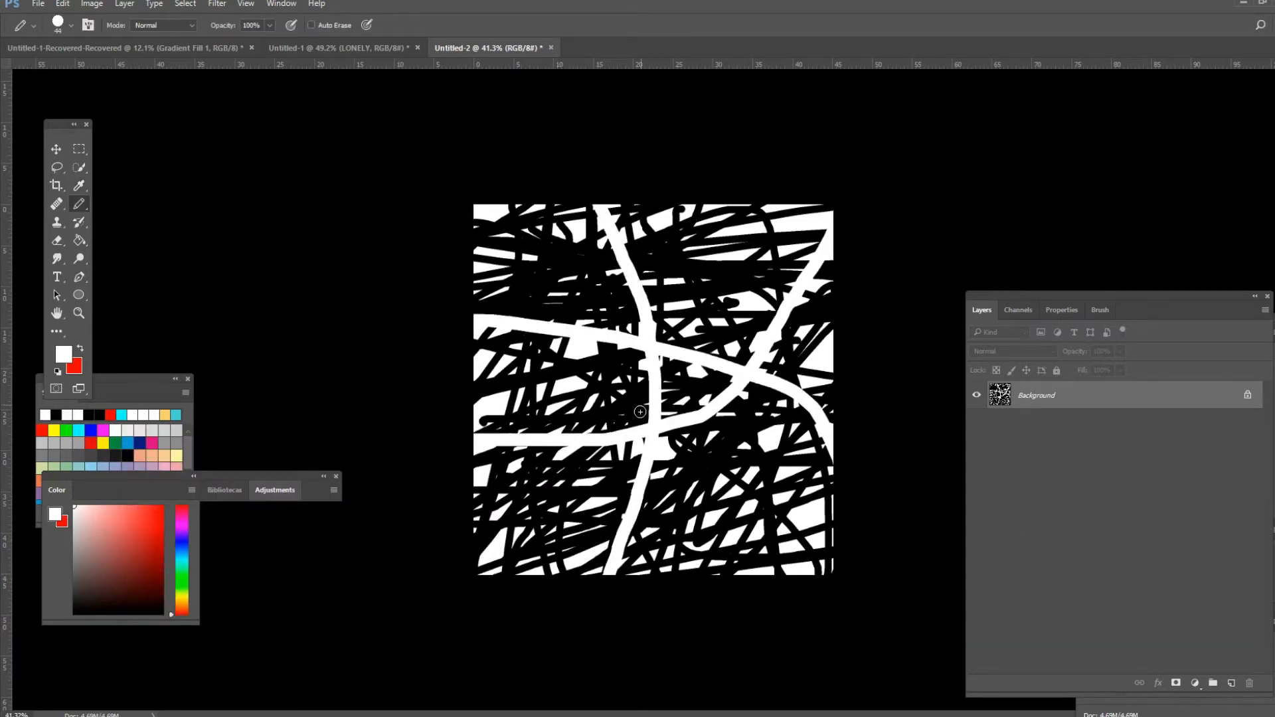
{"action": "left_click_drag", "start_coordinate": [699, 412], "coordinate": [733, 576]}
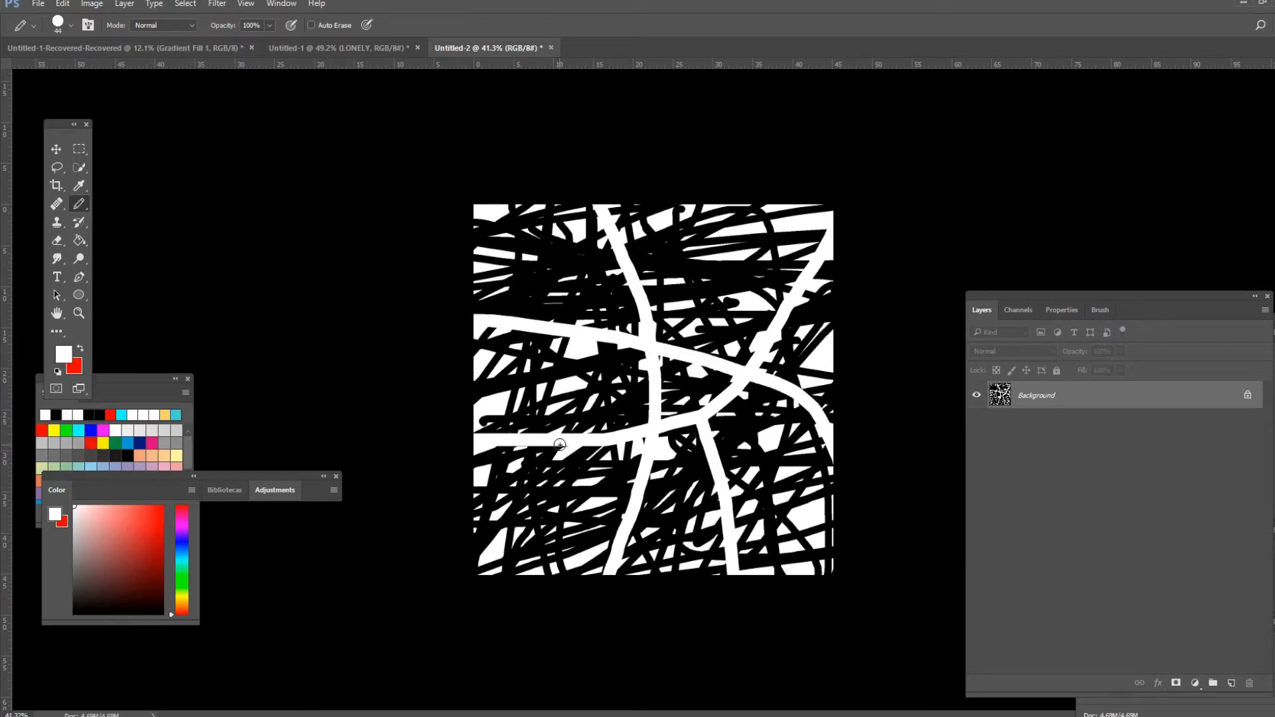
{"action": "left_click_drag", "start_coordinate": [560, 445], "coordinate": [443, 497]}
{"action": "scroll", "coordinate": [717, 462], "scroll_direction": "down", "scroll_amount": 6}
{"action": "scroll", "coordinate": [721, 467], "scroll_direction": "up", "scroll_amount": 6}
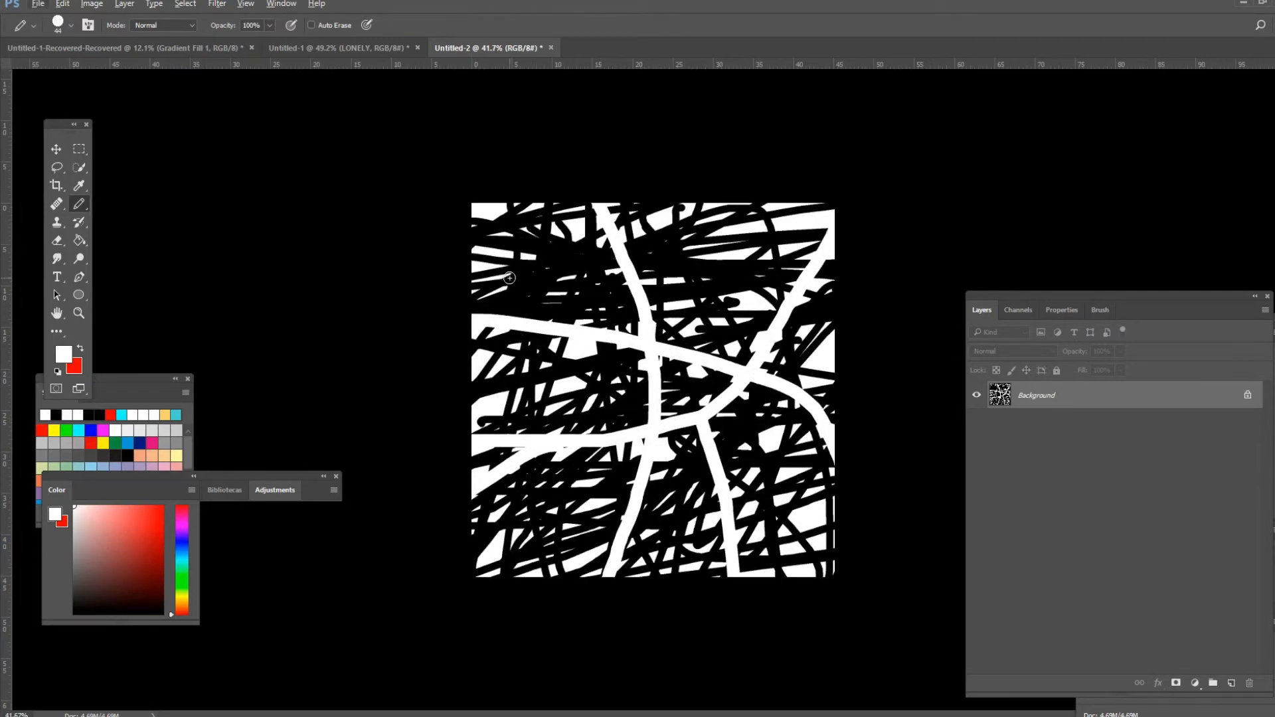
{"action": "scroll", "coordinate": [544, 312], "scroll_direction": "down", "scroll_amount": 3}
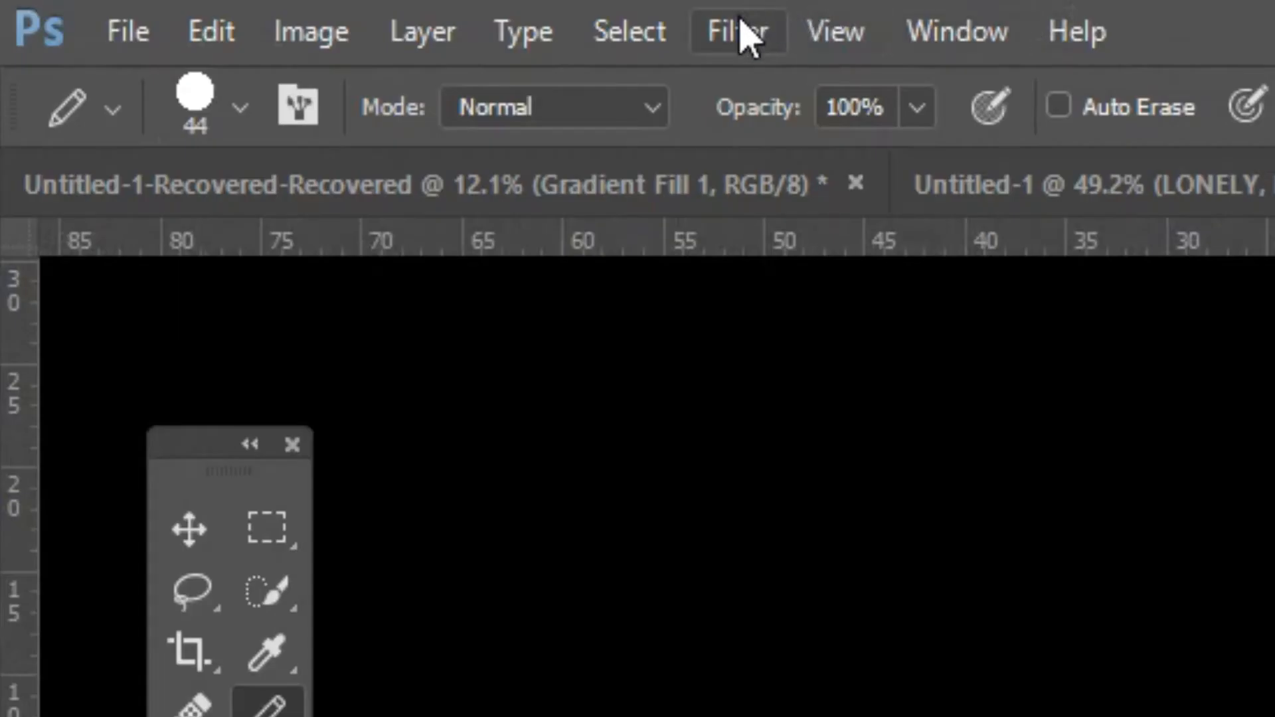
Open the Liquify filter and push the line pattern leftward with long horizontal warp strokes from the upper area down to the lower edge
{"action": "left_click", "coordinate": [748, 36]}
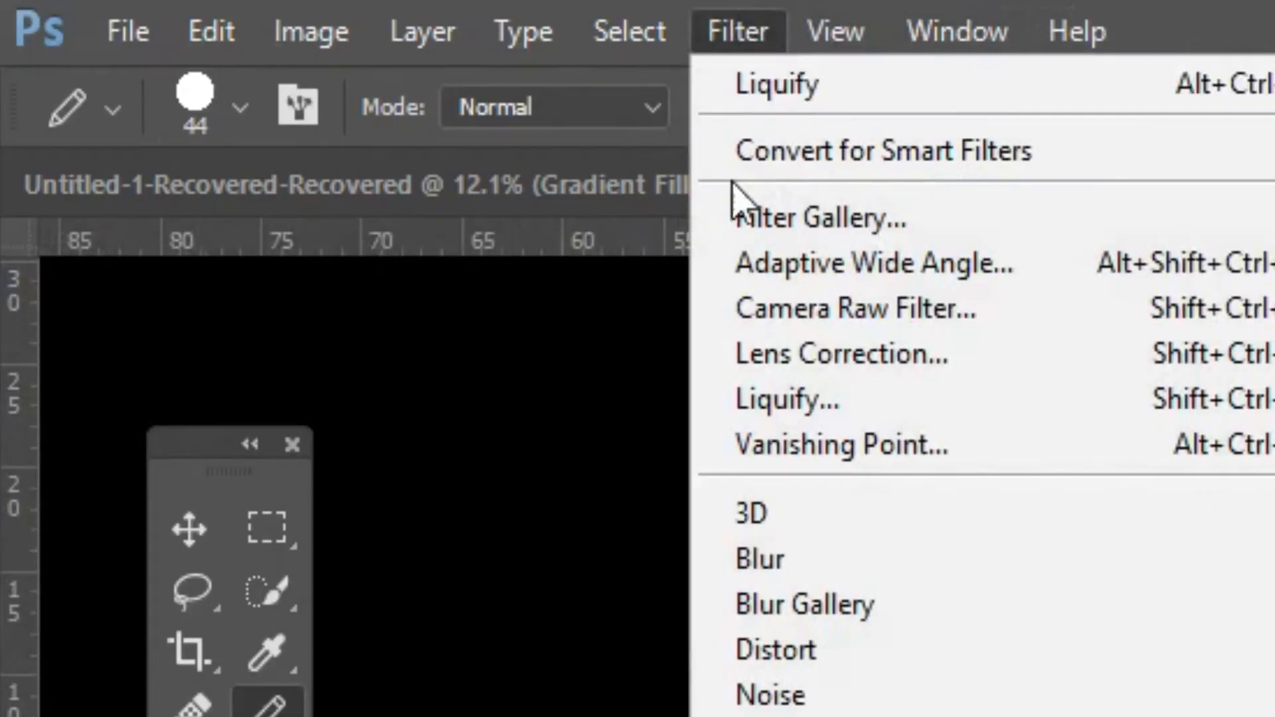
{"action": "left_click", "coordinate": [834, 417]}
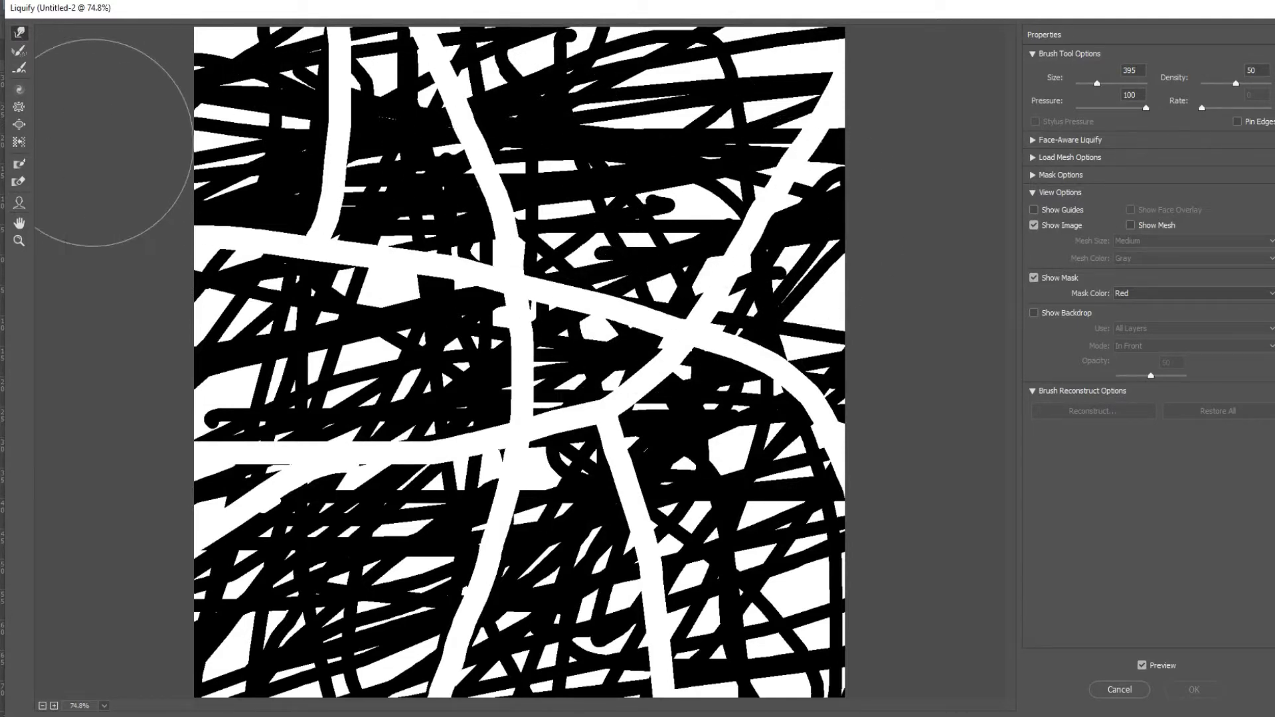
{"action": "left_click_drag", "start_coordinate": [788, 122], "coordinate": [170, 114]}
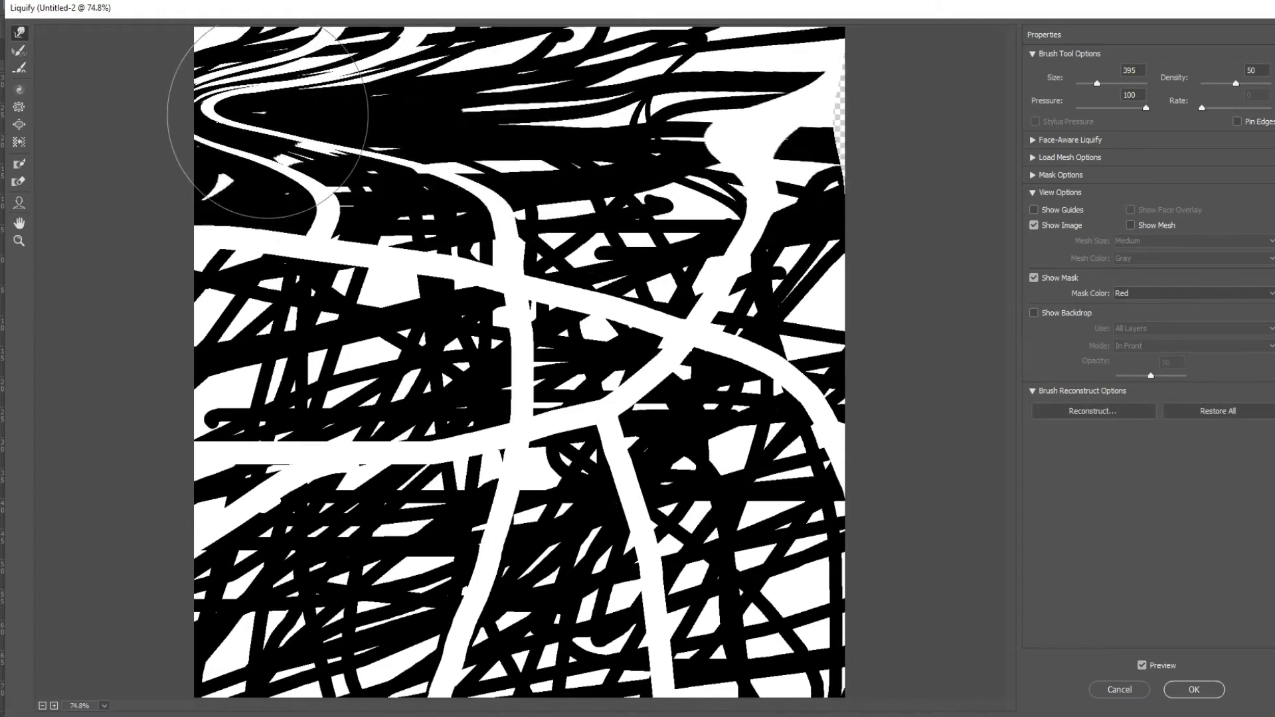
{"action": "left_click_drag", "start_coordinate": [814, 136], "coordinate": [906, 141]}
{"action": "mouse_move", "coordinate": [763, 229]}
{"action": "left_mouse_down"}
{"action": "mouse_move", "coordinate": [551, 221]}
{"action": "mouse_move", "coordinate": [139, 229]}
{"action": "left_mouse_up"}
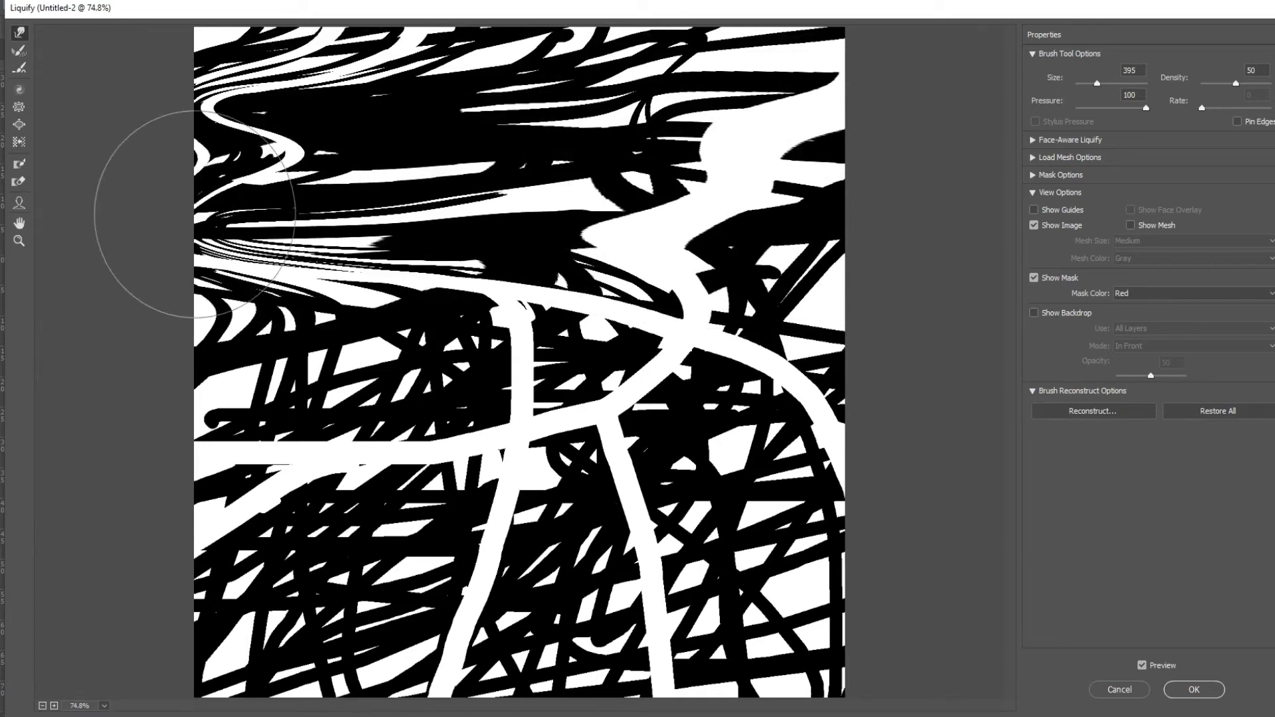
{"action": "left_click_drag", "start_coordinate": [683, 370], "coordinate": [144, 370]}
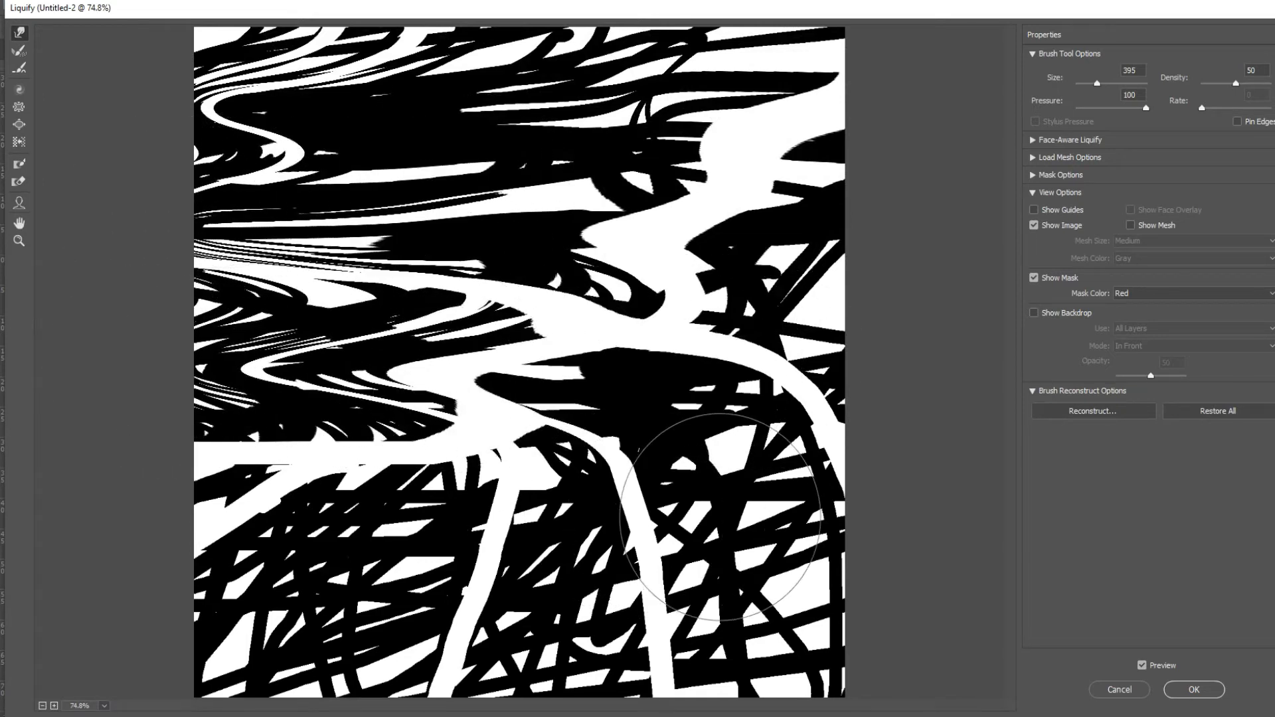
{"action": "left_click_drag", "start_coordinate": [721, 516], "coordinate": [176, 508]}
{"action": "left_click_drag", "start_coordinate": [455, 619], "coordinate": [134, 611]}
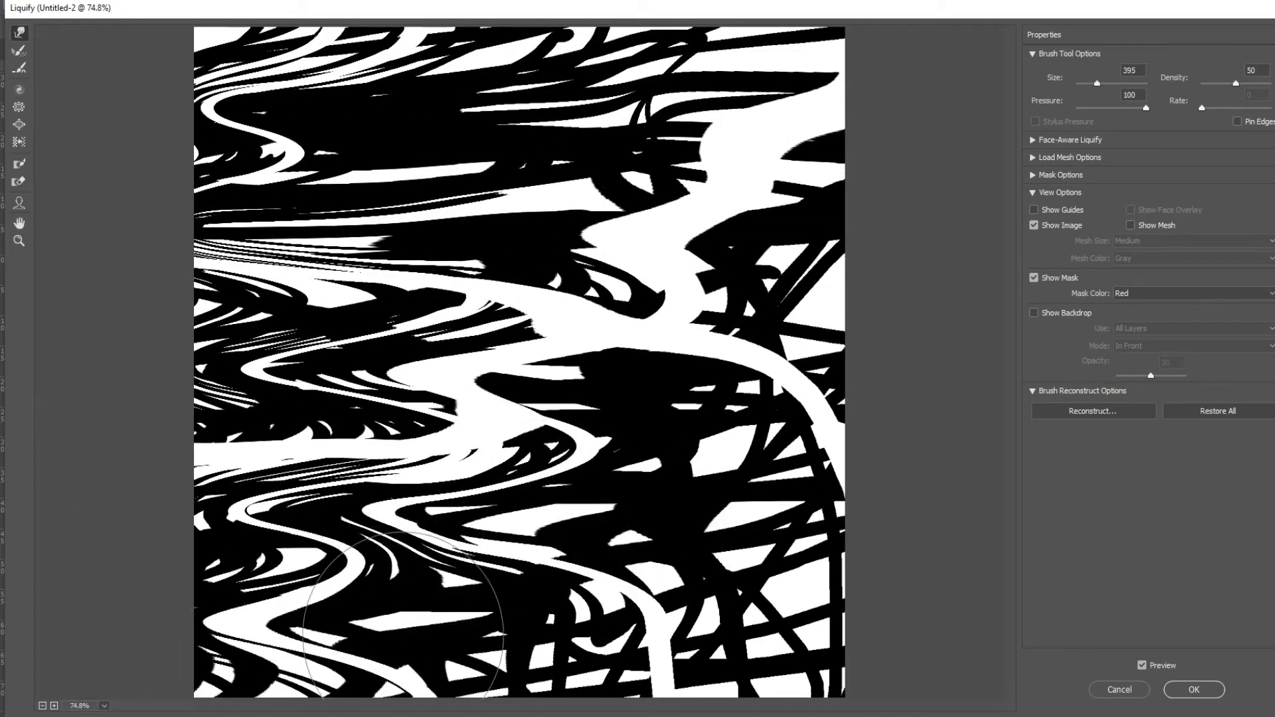
{"action": "left_click_drag", "start_coordinate": [621, 635], "coordinate": [362, 639]}
{"action": "left_click_drag", "start_coordinate": [759, 629], "coordinate": [147, 597]}
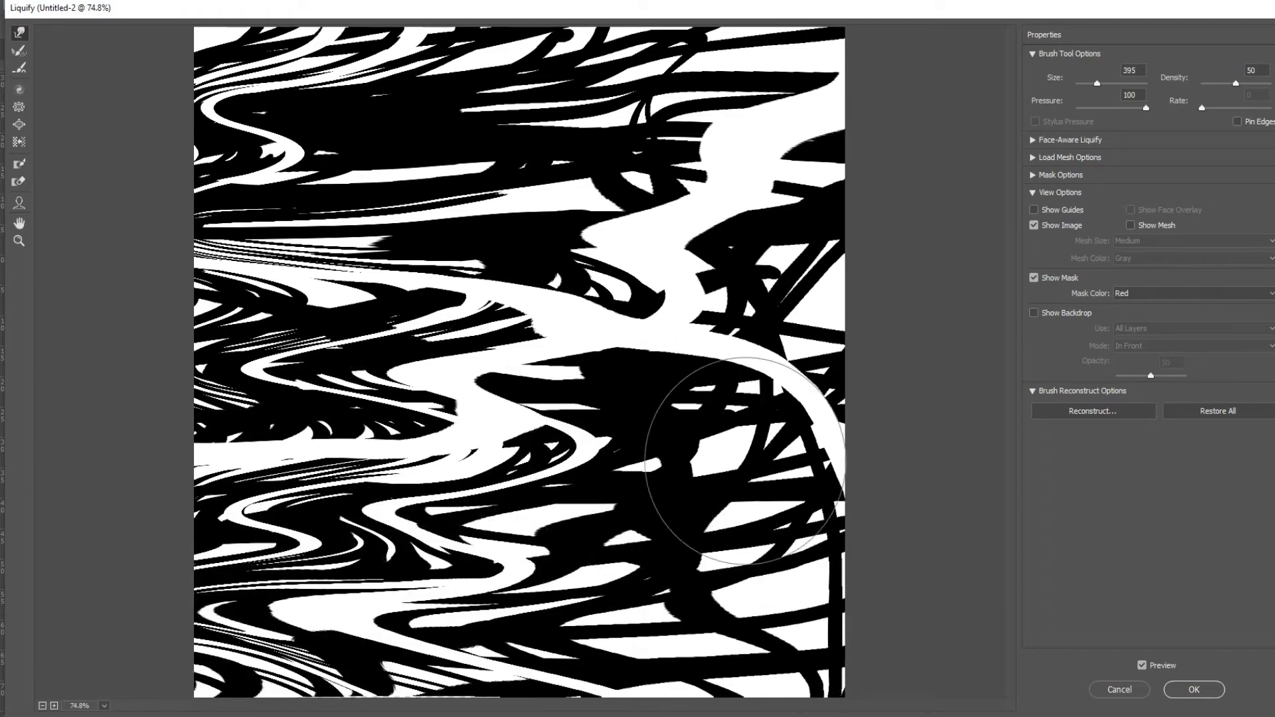
Warp the middle and lower pattern back to the right, then push the upper-right white bands leftward
{"action": "left_click_drag", "start_coordinate": [465, 442], "coordinate": [746, 440]}
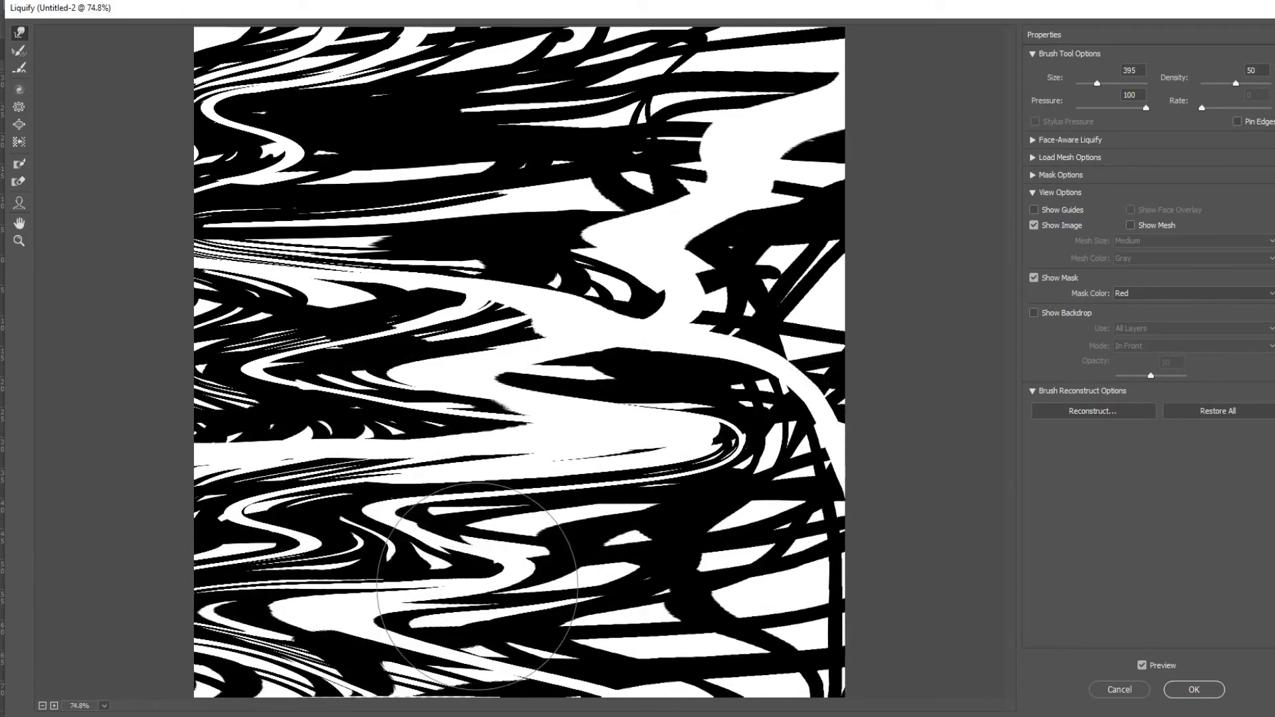
{"action": "left_click_drag", "start_coordinate": [474, 631], "coordinate": [683, 576]}
{"action": "left_click_drag", "start_coordinate": [730, 345], "coordinate": [485, 113]}
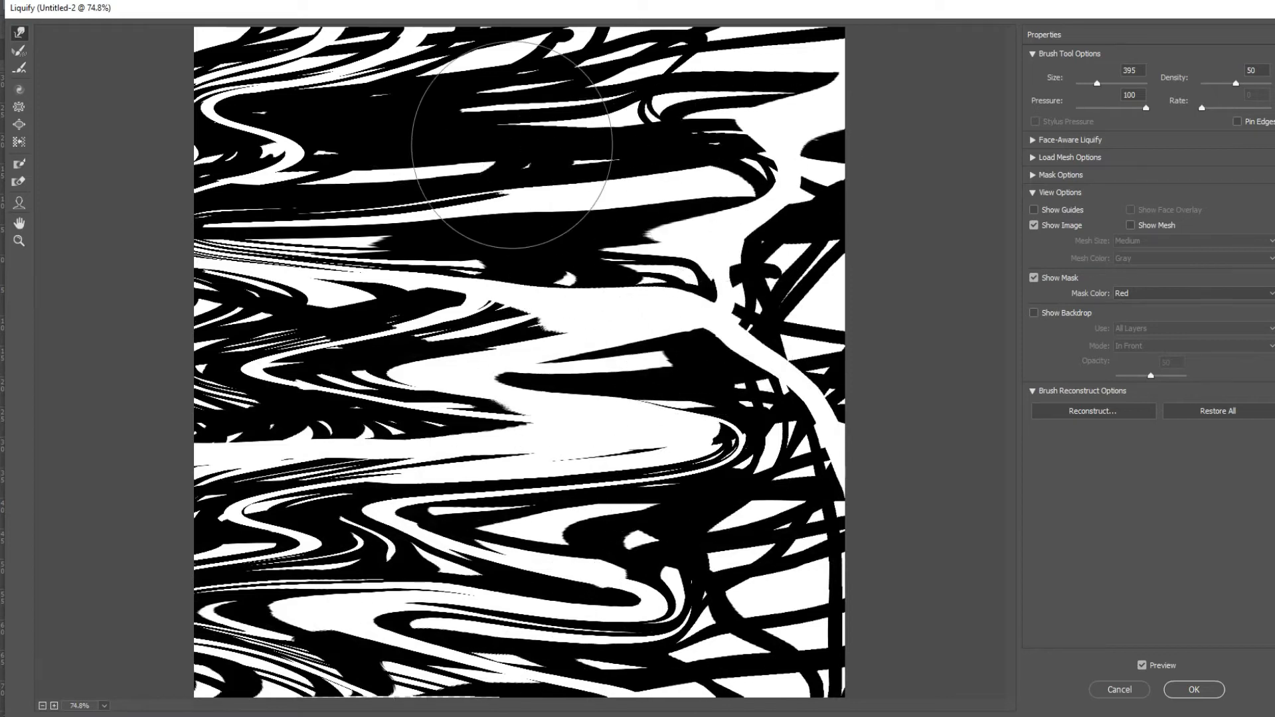
{"action": "left_click_drag", "start_coordinate": [784, 186], "coordinate": [541, 171]}
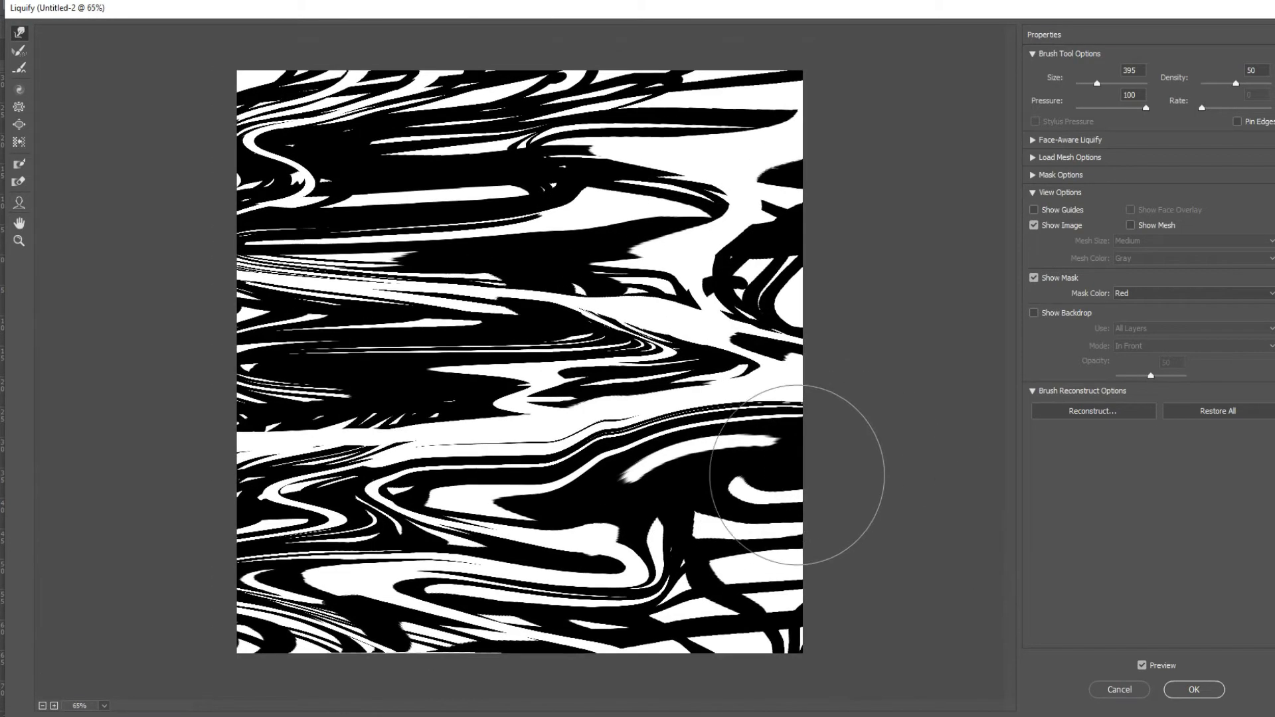
Stretch the pattern's upper half further sideways in both directions into flowing waves and apply the Liquify result
{"action": "scroll", "coordinate": [797, 476], "scroll_direction": "up", "scroll_amount": 2}
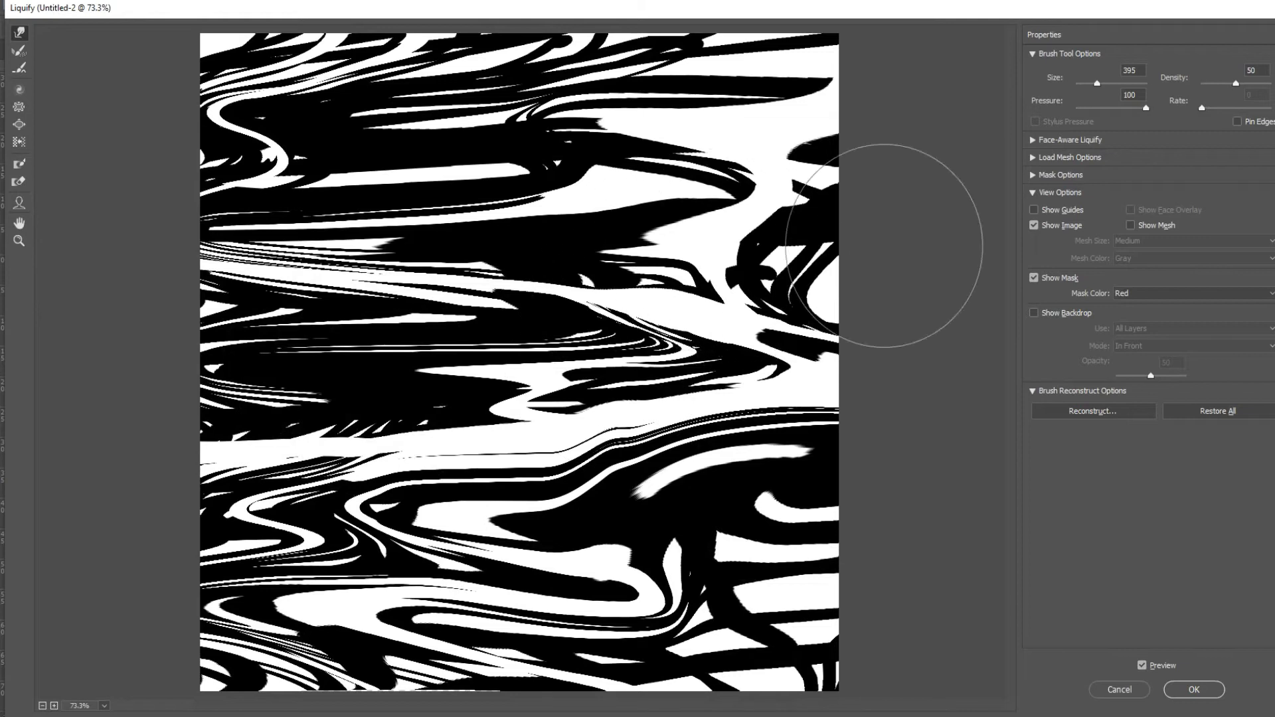
{"action": "left_click_drag", "start_coordinate": [768, 241], "coordinate": [957, 259]}
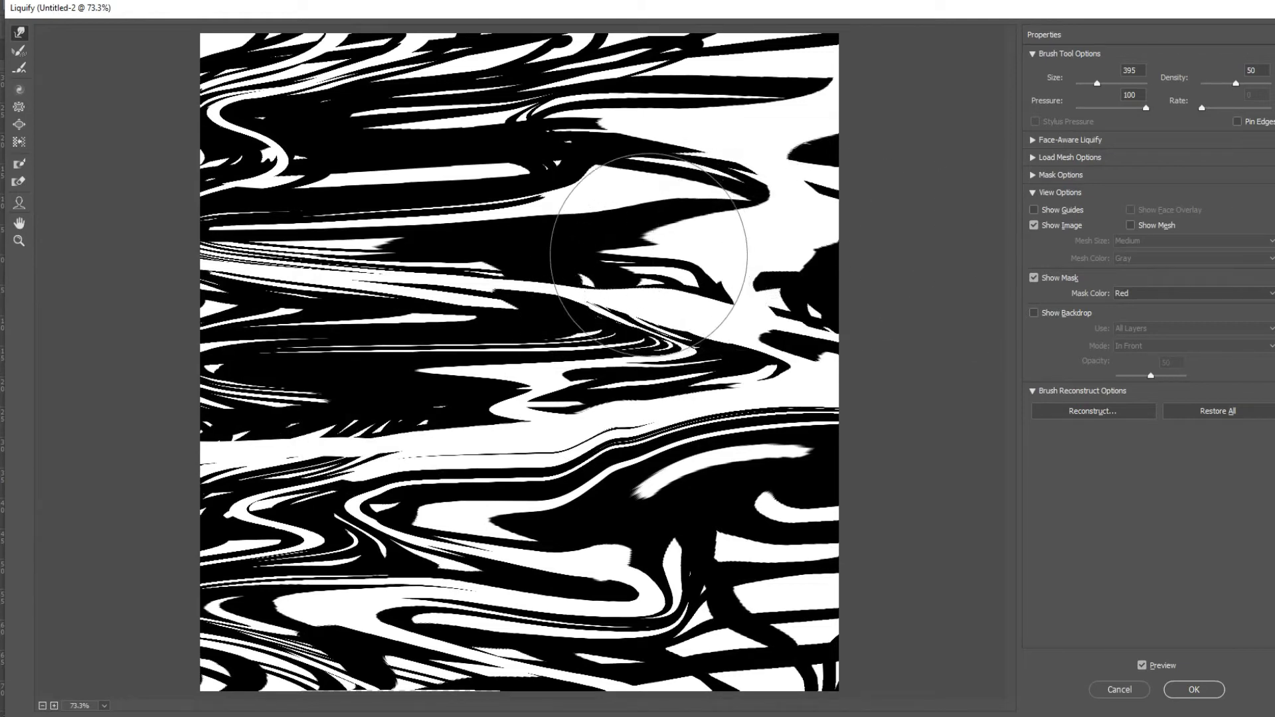
{"action": "left_click_drag", "start_coordinate": [650, 257], "coordinate": [866, 255]}
{"action": "left_click_drag", "start_coordinate": [537, 124], "coordinate": [200, 125]}
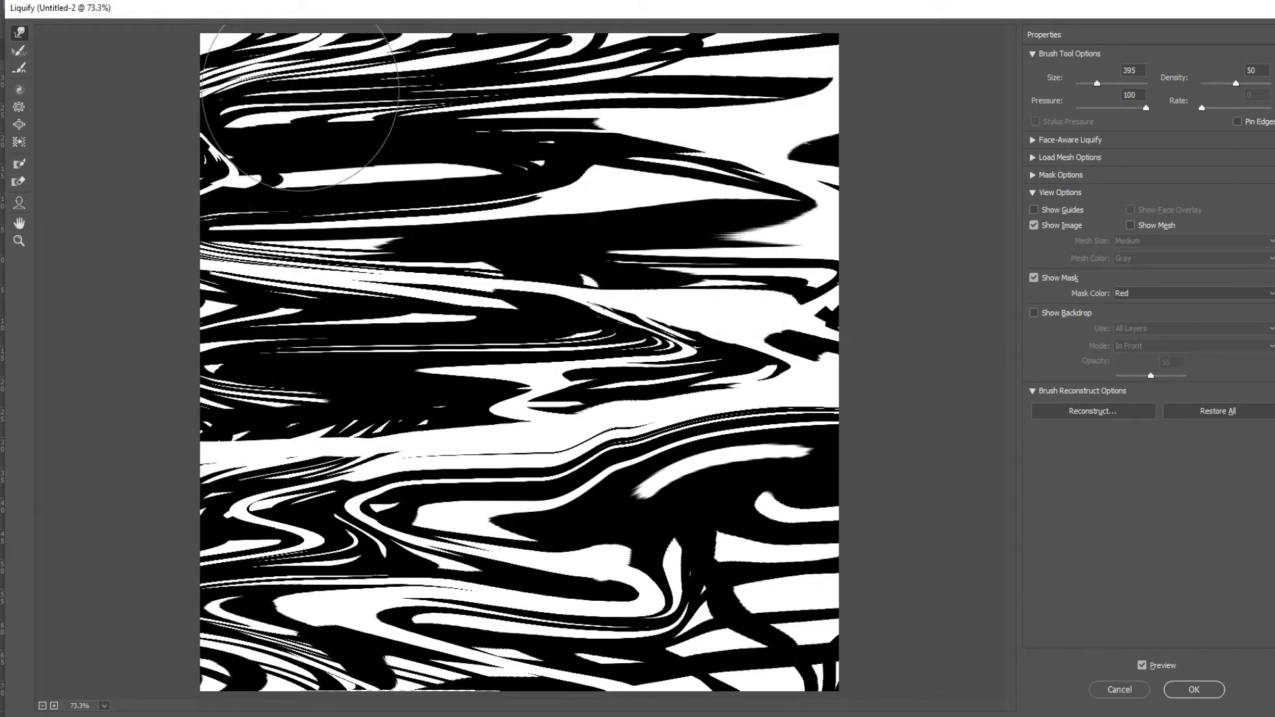
{"action": "left_click_drag", "start_coordinate": [300, 98], "coordinate": [50, 85]}
{"action": "left_click_drag", "start_coordinate": [186, 157], "coordinate": [165, 160]}
{"action": "left_click_drag", "start_coordinate": [402, 106], "coordinate": [607, 122]}
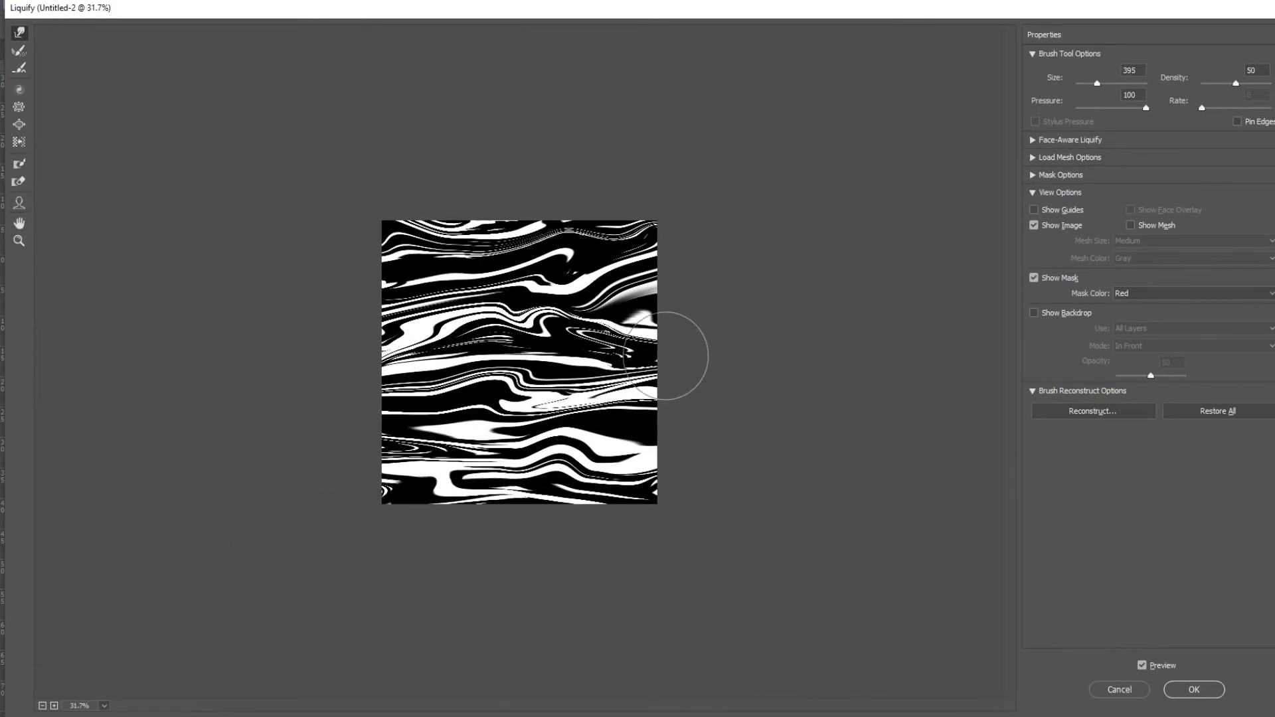
{"action": "left_click", "coordinate": [1195, 690]}
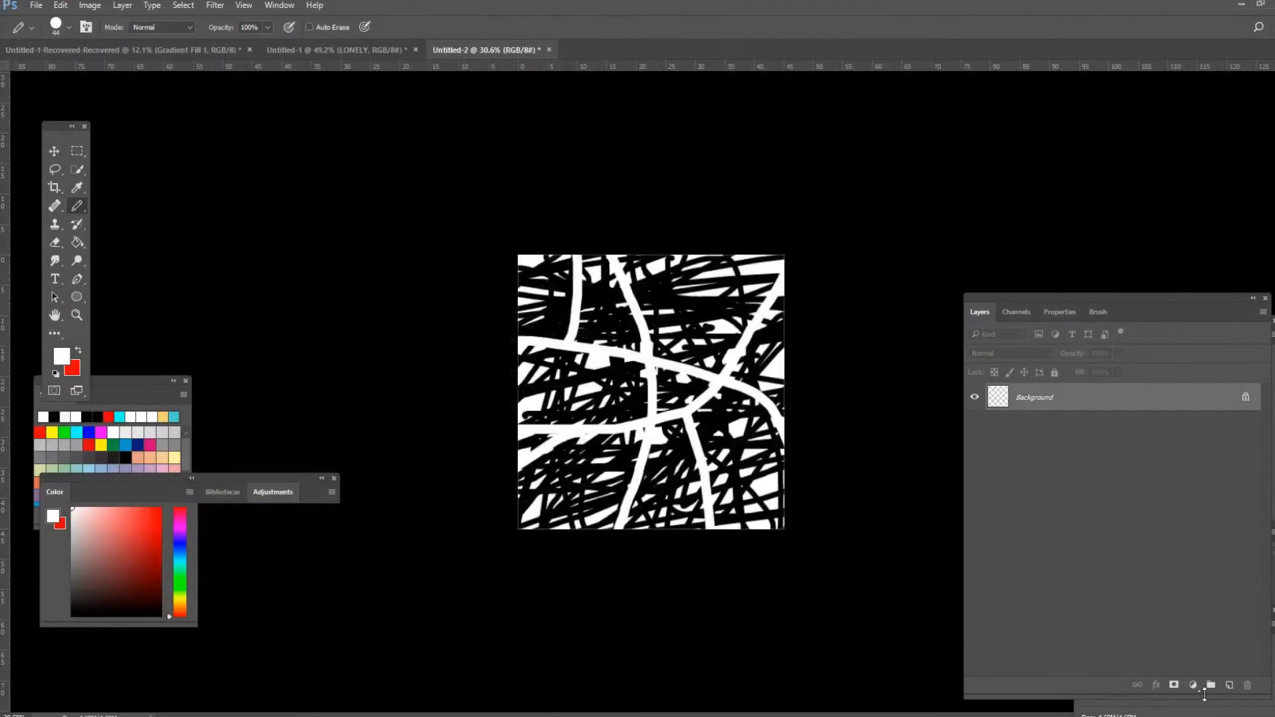
Select a portrait rectangle inside the marbled pattern with the Rectangular Marquee and copy it to a new layer
{"action": "left_click", "coordinate": [81, 155]}
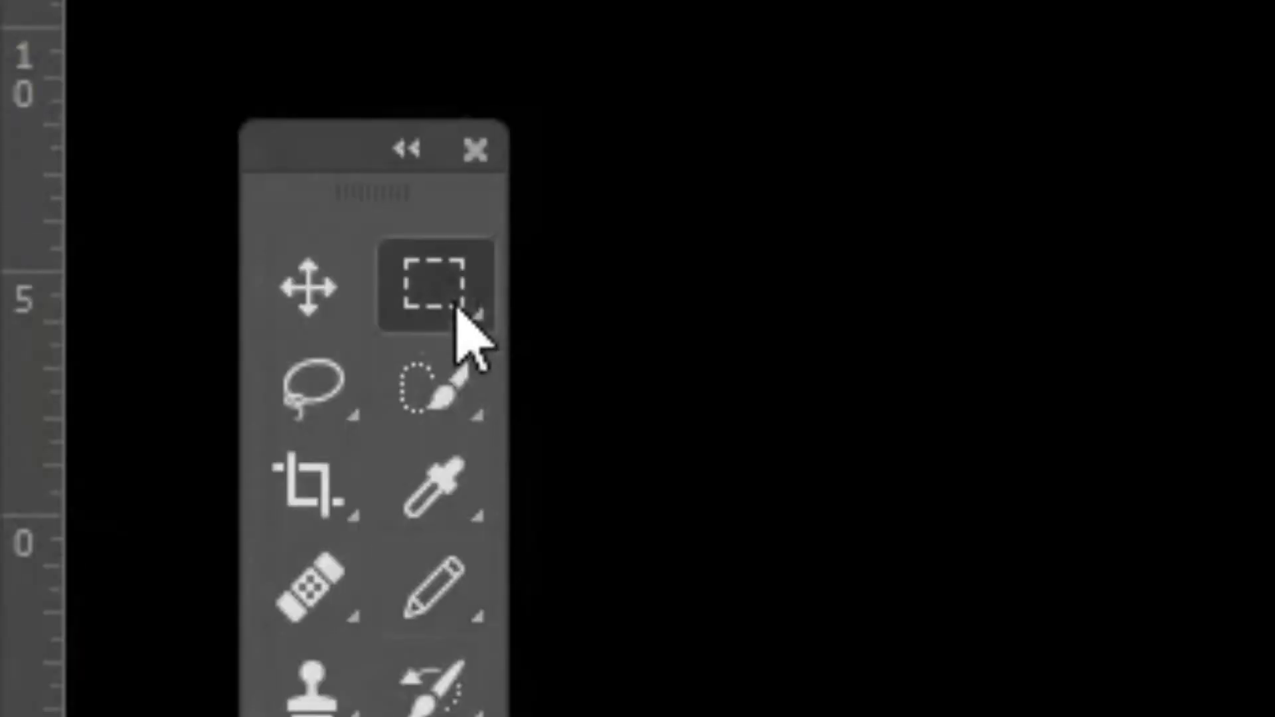
{"action": "right_click", "coordinate": [465, 325]}
{"action": "left_click", "coordinate": [697, 299]}
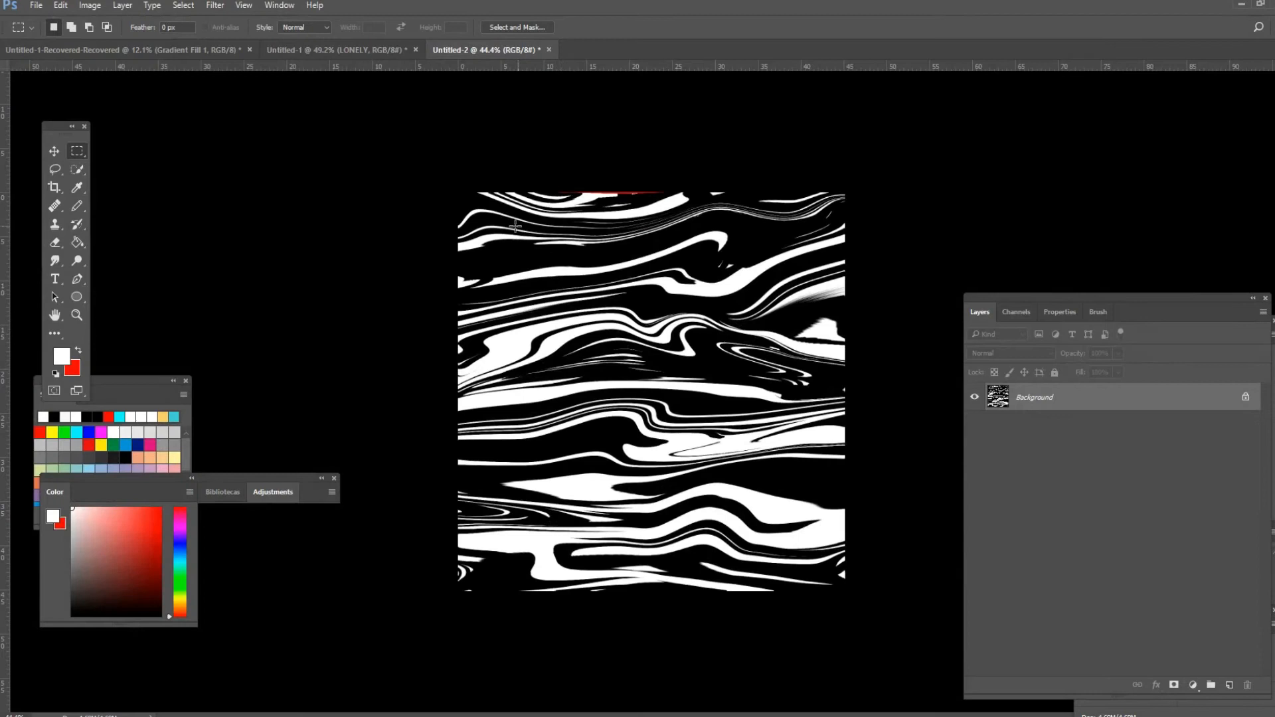
{"action": "left_click_drag", "start_coordinate": [516, 226], "coordinate": [775, 539]}
{"action": "key", "text": "ctrl+j"}
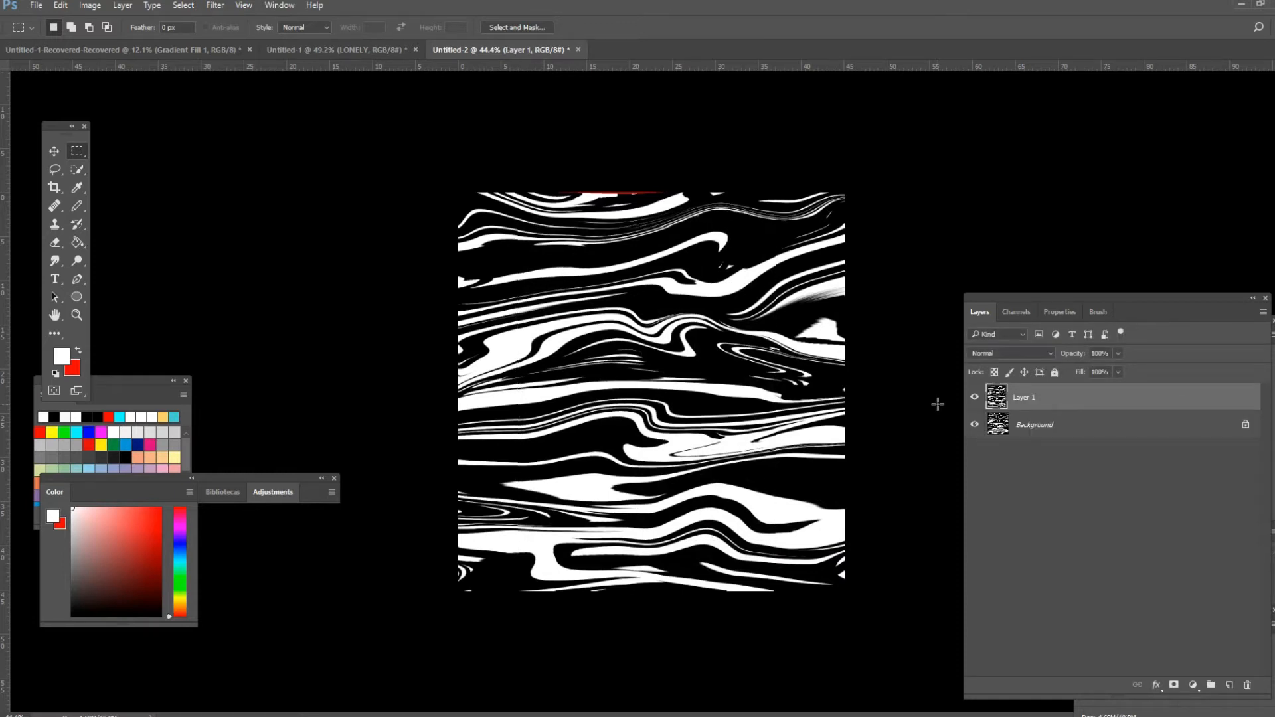
Hide the Background layer and delete it, keeping only the copied rectangle on Layer 1
{"action": "left_click", "coordinate": [974, 425]}
{"action": "left_click", "coordinate": [1093, 430]}
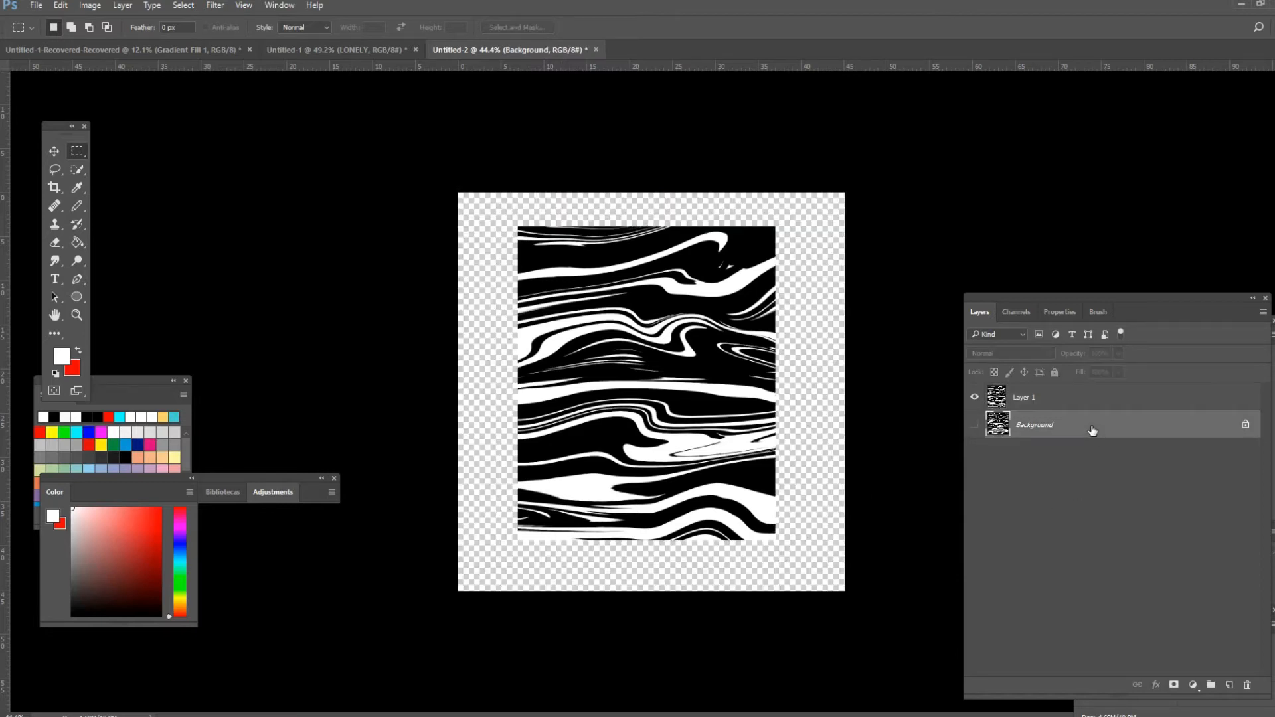
{"action": "key", "text": "Delete"}
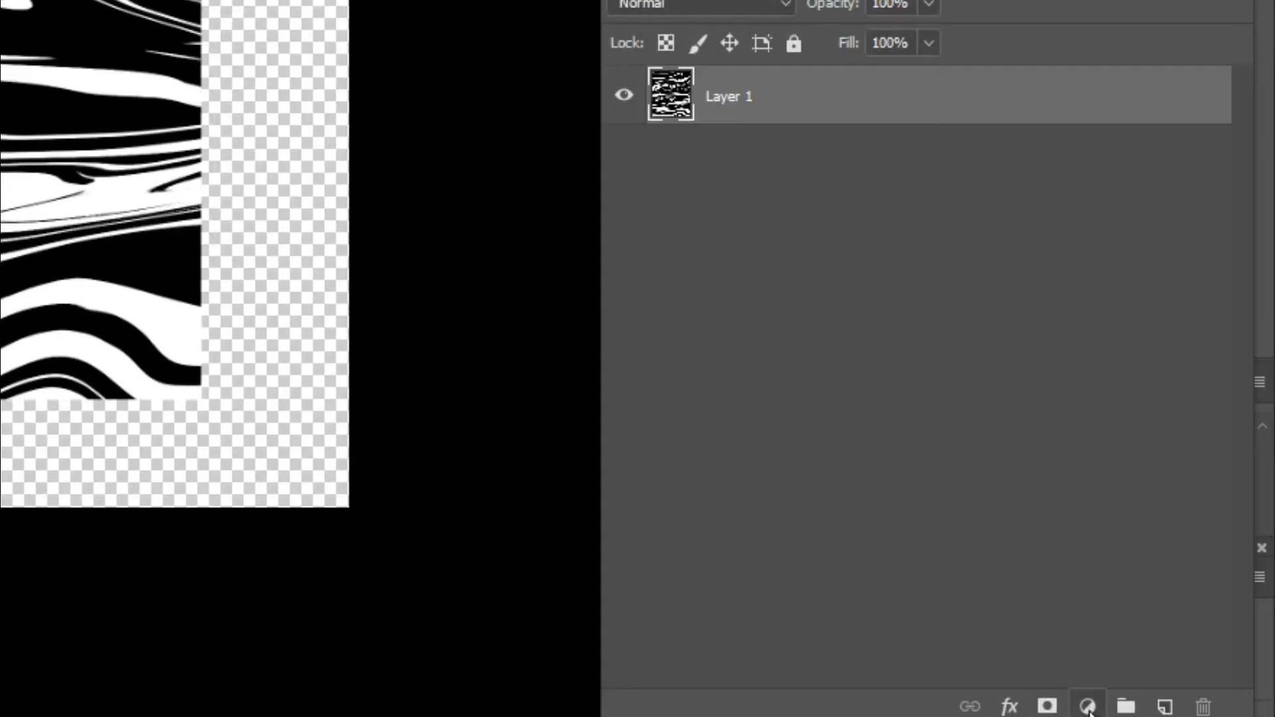
Add a white (ffffff) Solid Color fill layer and place it beneath Layer 1
{"action": "left_click", "coordinate": [1193, 685]}
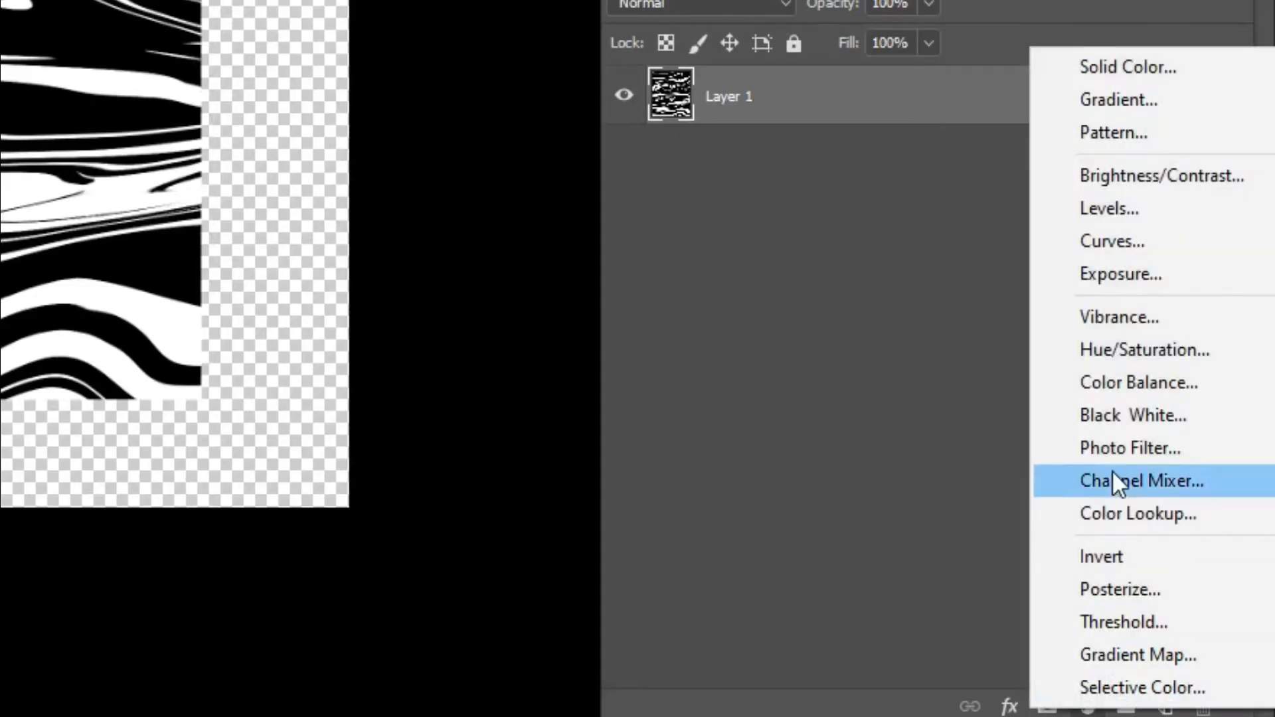
{"action": "left_click", "coordinate": [1184, 72]}
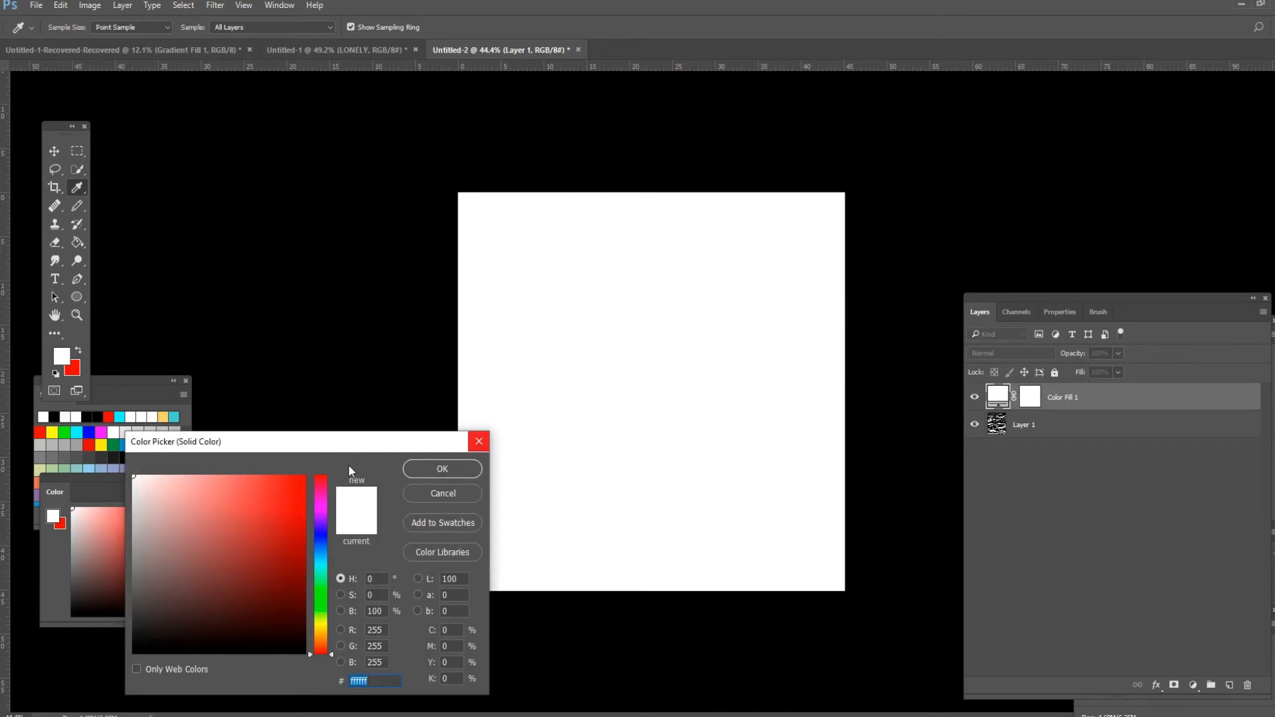
{"action": "left_click", "coordinate": [443, 469]}
{"action": "left_click_drag", "start_coordinate": [1103, 397], "coordinate": [1106, 444]}
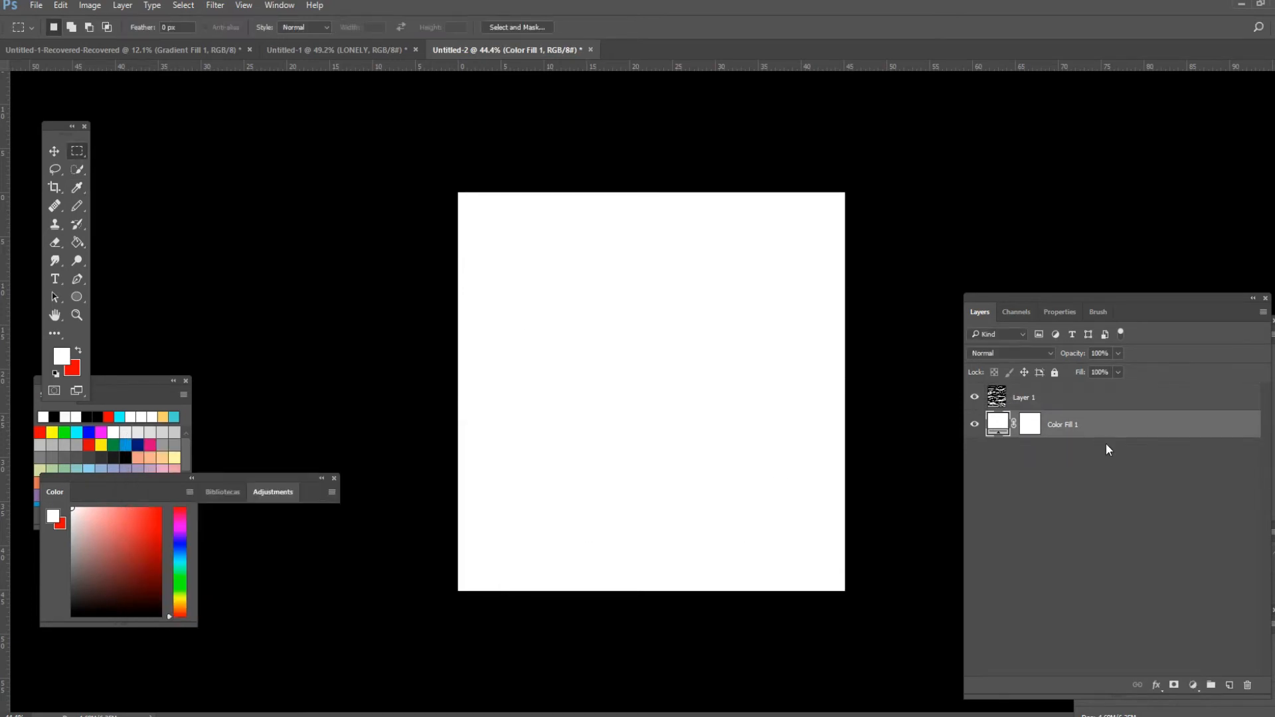
Move the marbled rectangle slightly down and to the right on the white background
{"action": "left_click", "coordinate": [57, 150]}
{"action": "left_click_drag", "start_coordinate": [653, 307], "coordinate": [658, 317]}
{"action": "scroll", "coordinate": [762, 384], "scroll_direction": "down", "scroll_amount": 1}
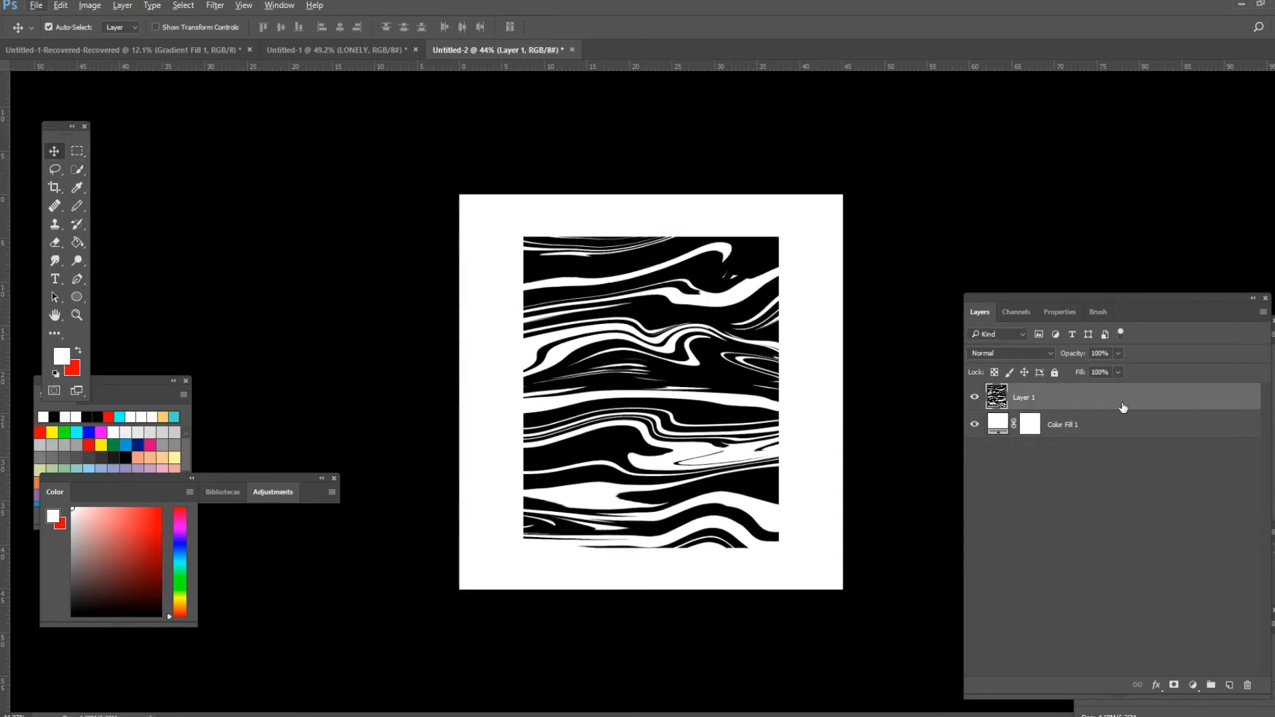
Duplicate Layer 1 and turn off the R channel in the original Layer 1's Blending Options
{"action": "key", "text": "ctrl+j"}
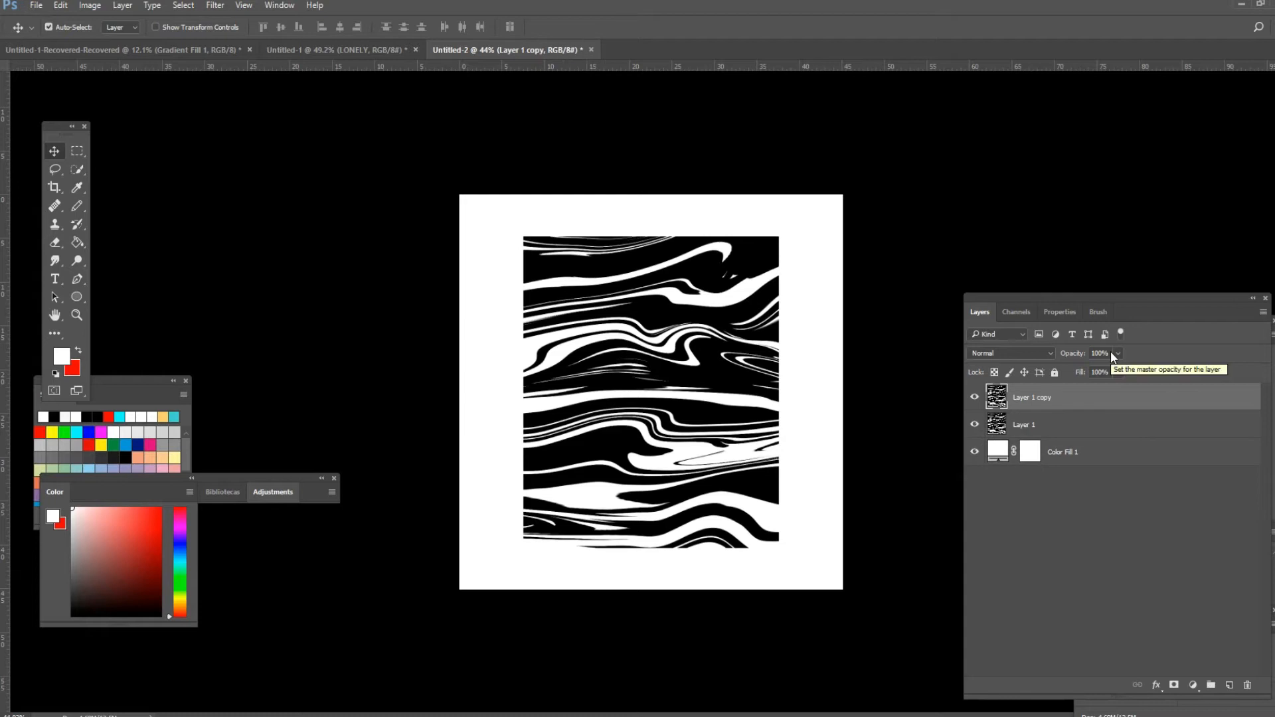
{"action": "left_click", "coordinate": [1037, 424]}
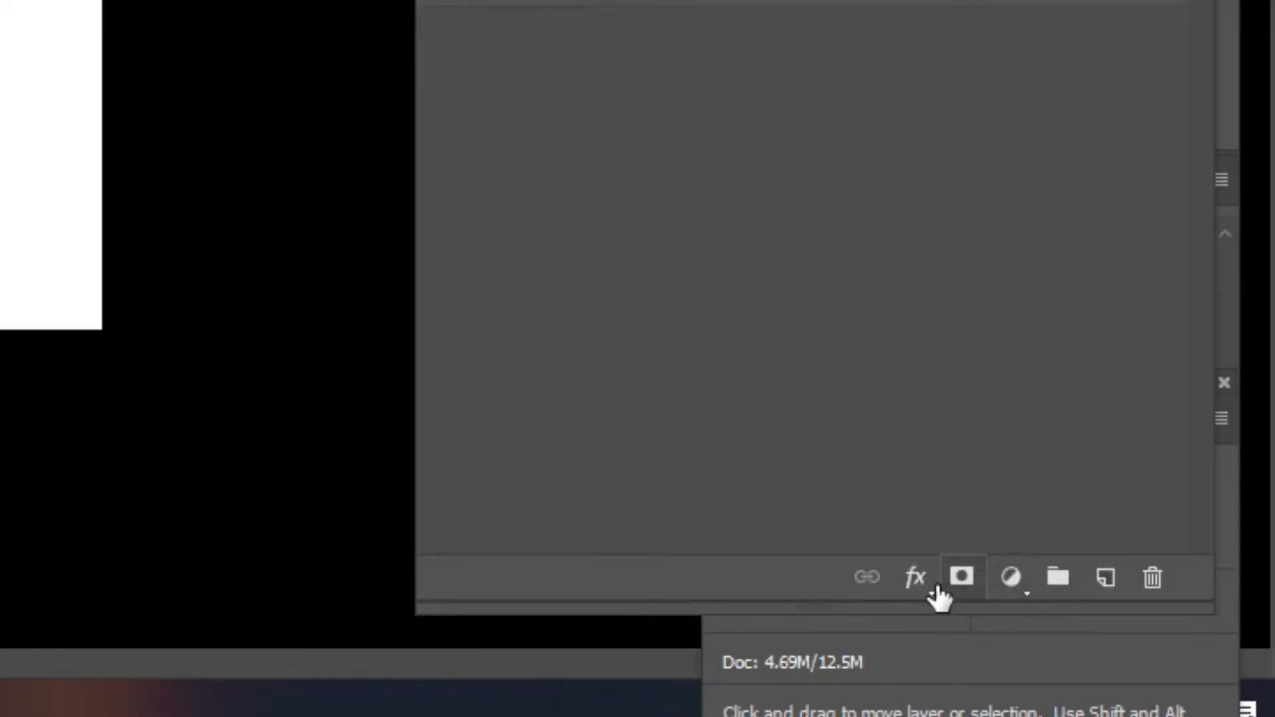
{"action": "left_click", "coordinate": [1157, 687]}
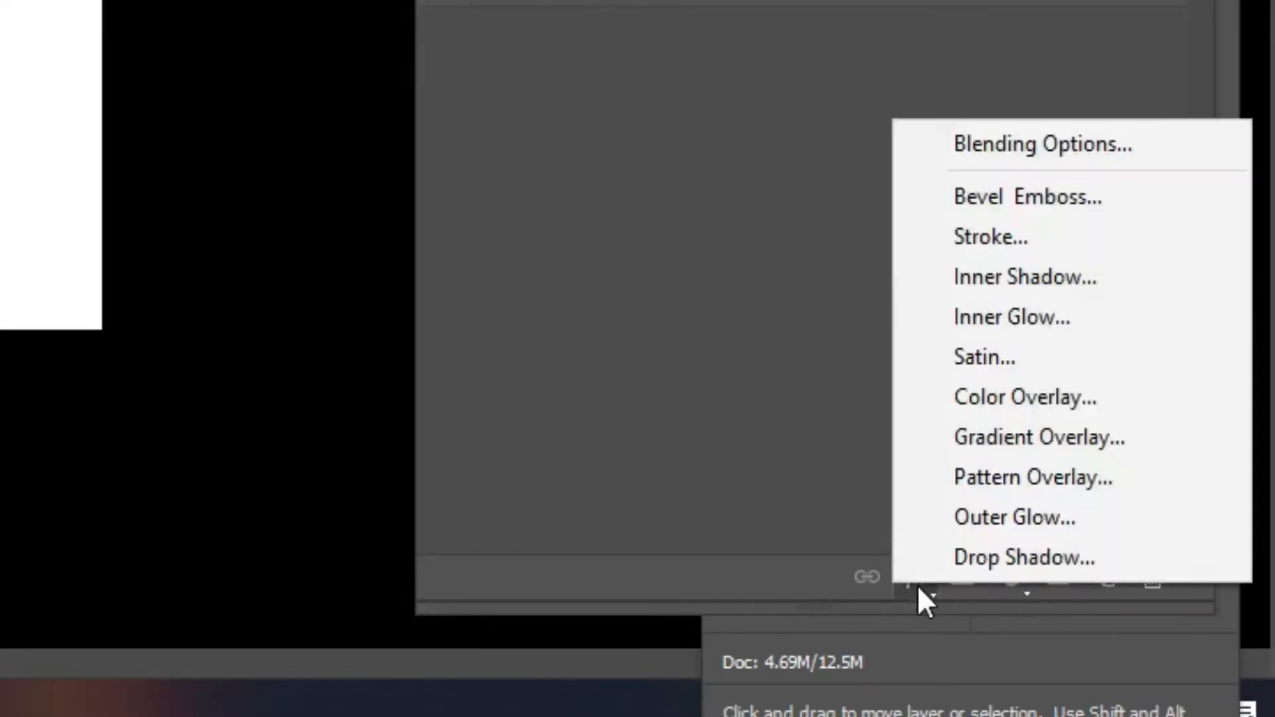
{"action": "left_click", "coordinate": [1061, 152]}
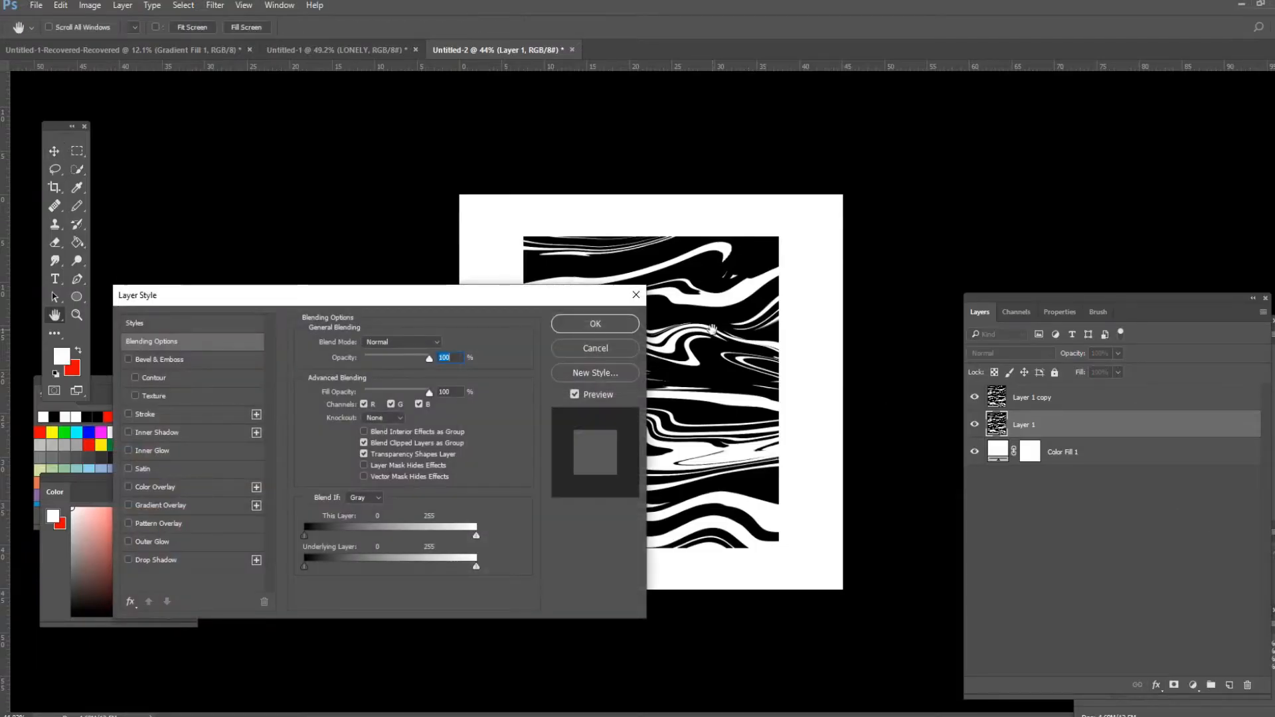
{"action": "left_click_drag", "start_coordinate": [149, 289], "coordinate": [53, 229]}
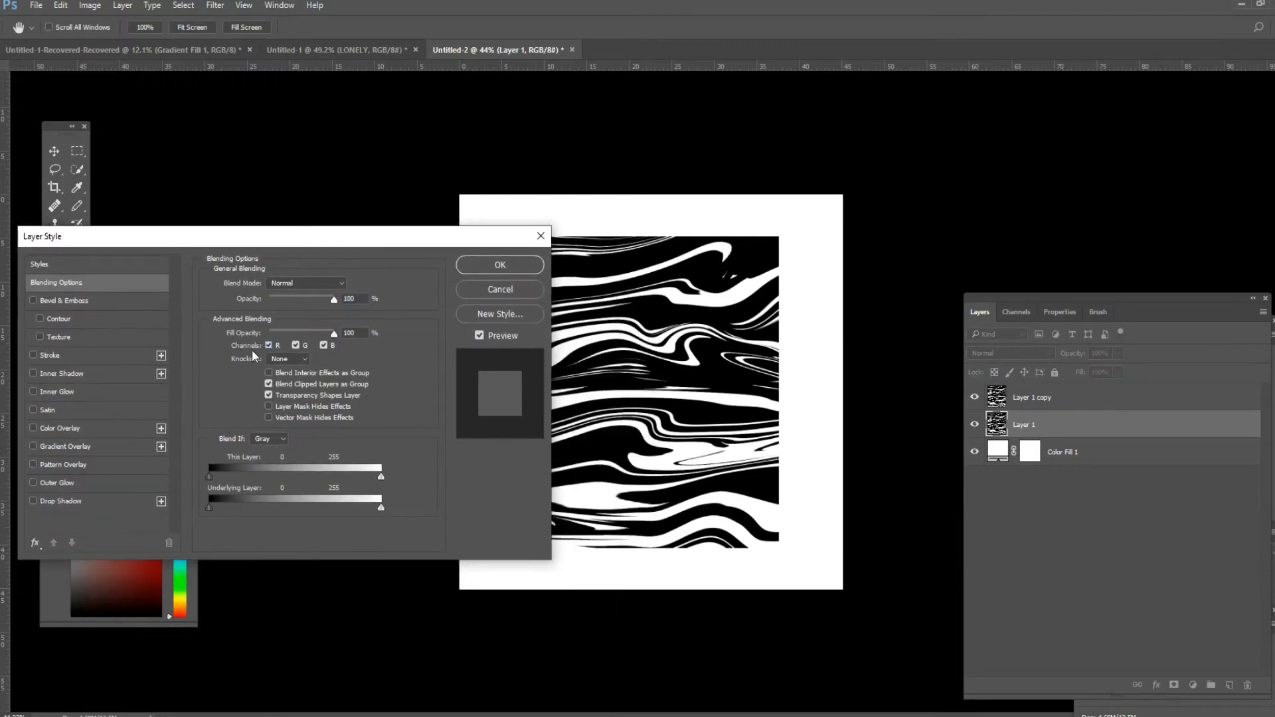
{"action": "left_click", "coordinate": [268, 345]}
{"action": "left_click", "coordinate": [524, 265]}
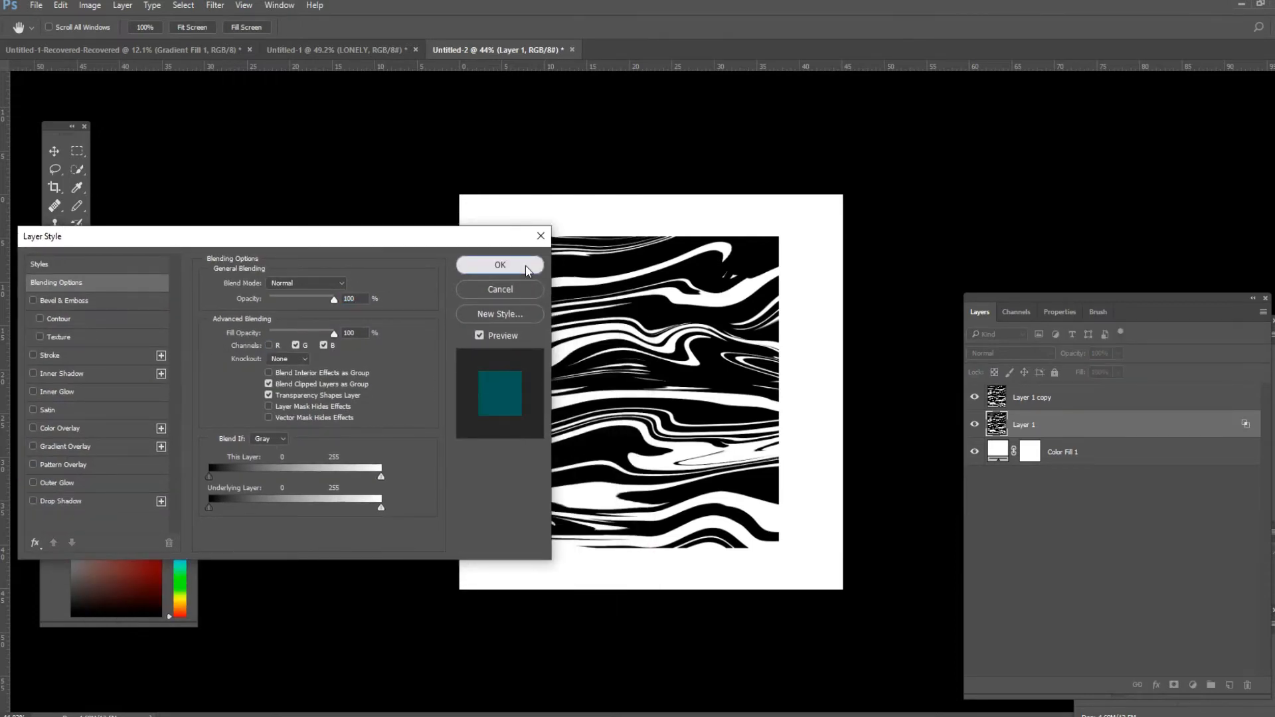
Turn off the G and B channels in Layer 1 copy's Blending Options
{"action": "left_click", "coordinate": [1098, 402]}
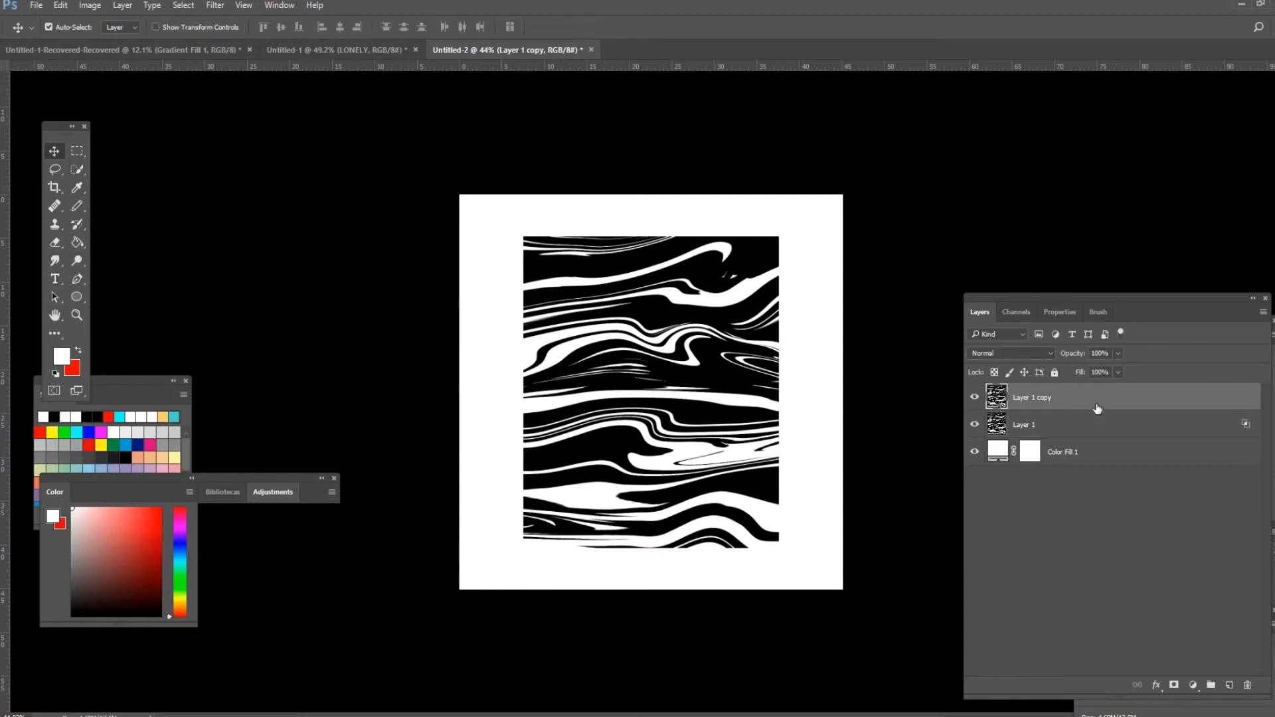
{"action": "left_click", "coordinate": [1156, 684]}
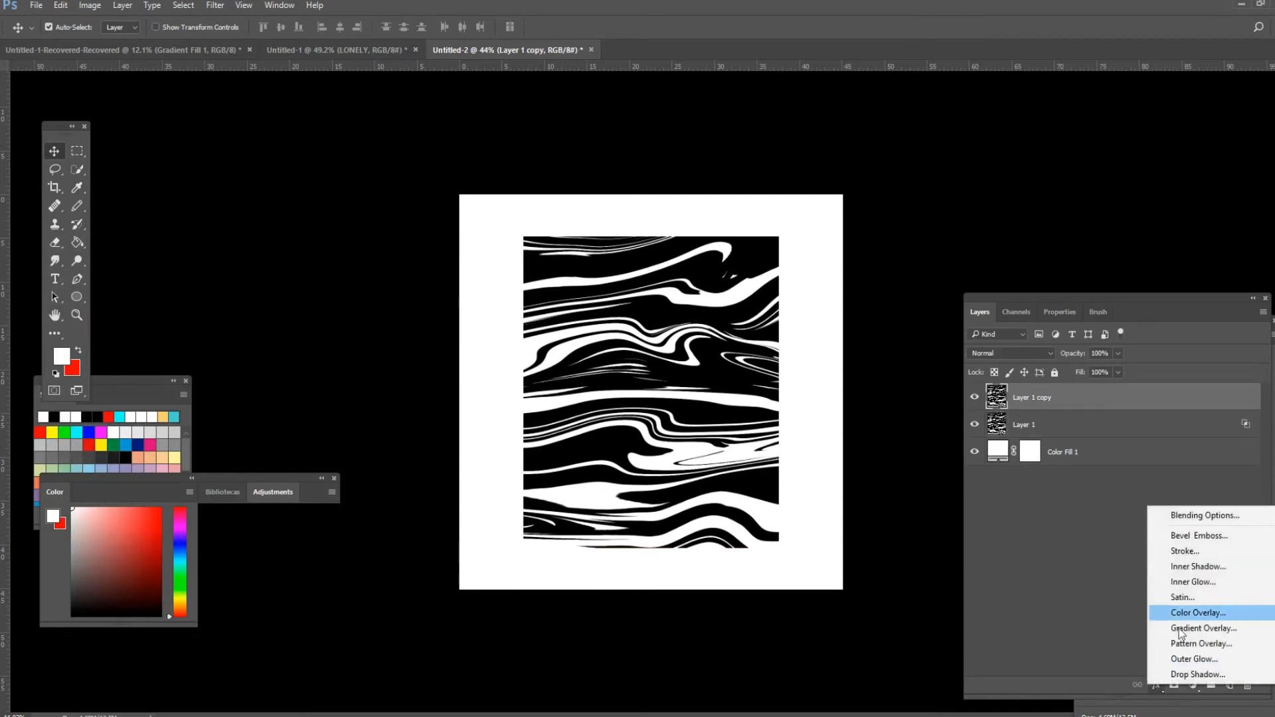
{"action": "left_click", "coordinate": [1194, 517]}
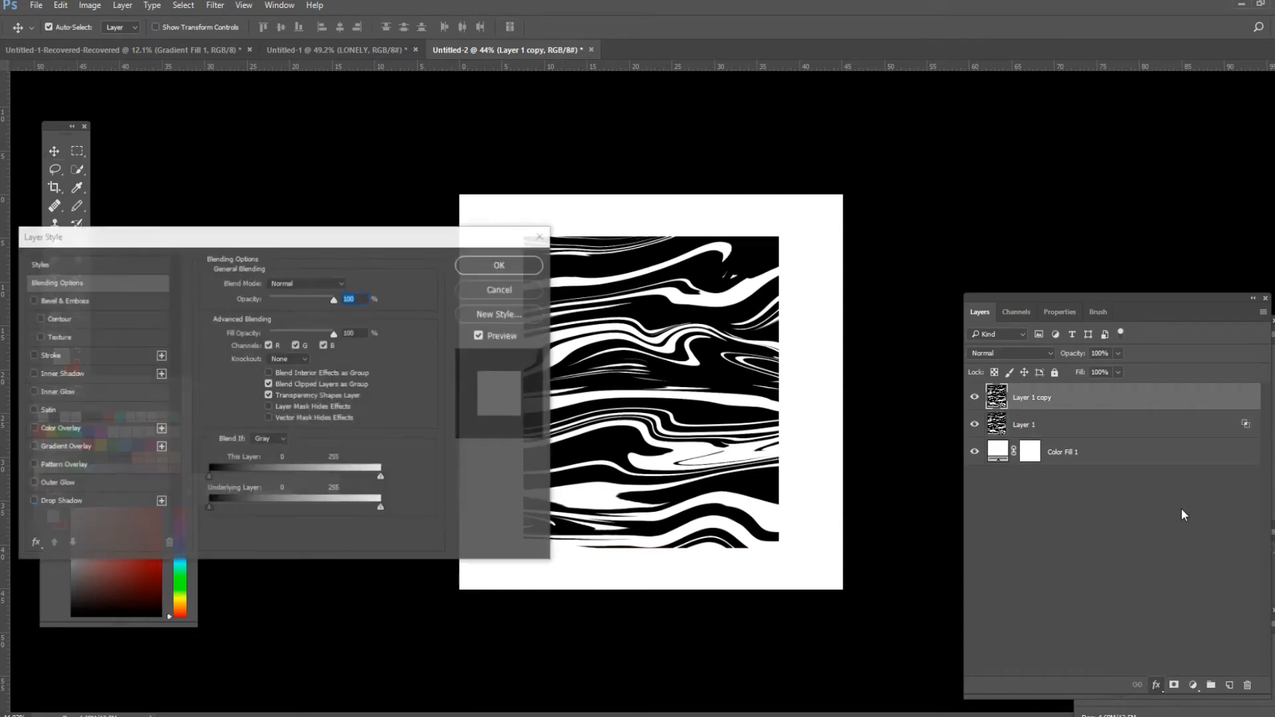
{"action": "left_click", "coordinate": [296, 345]}
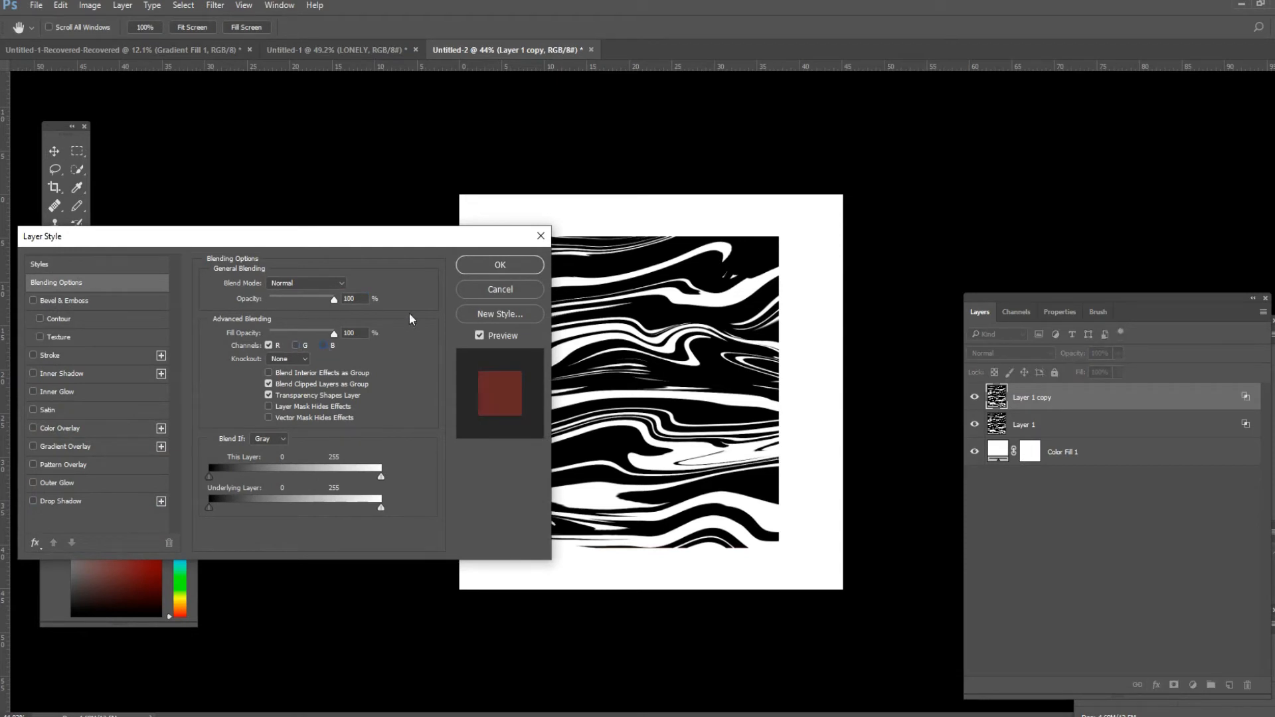
{"action": "left_click", "coordinate": [479, 265]}
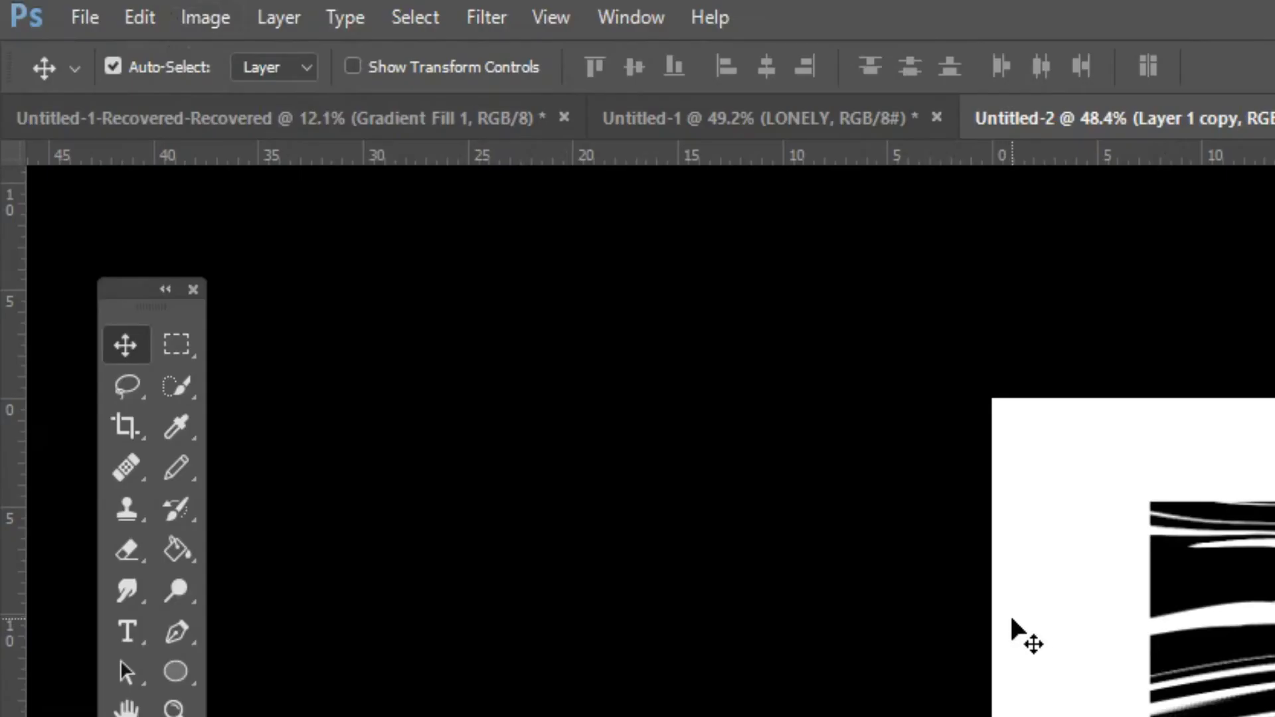
Distort Layer 1 copy by pulling its top-left corner up, bottom-left corner outward and bottom-right corner down to offset the colour channels
{"action": "left_click", "coordinate": [161, 20]}
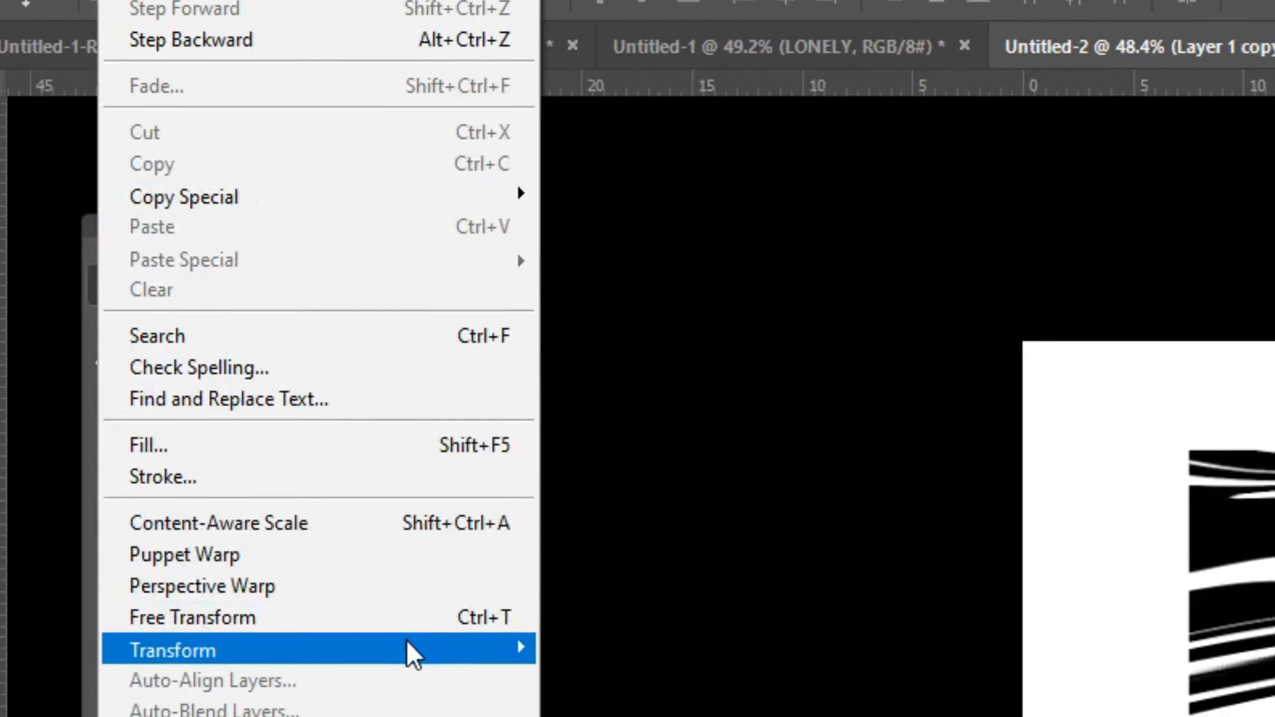
{"action": "mouse_move", "coordinate": [419, 647]}
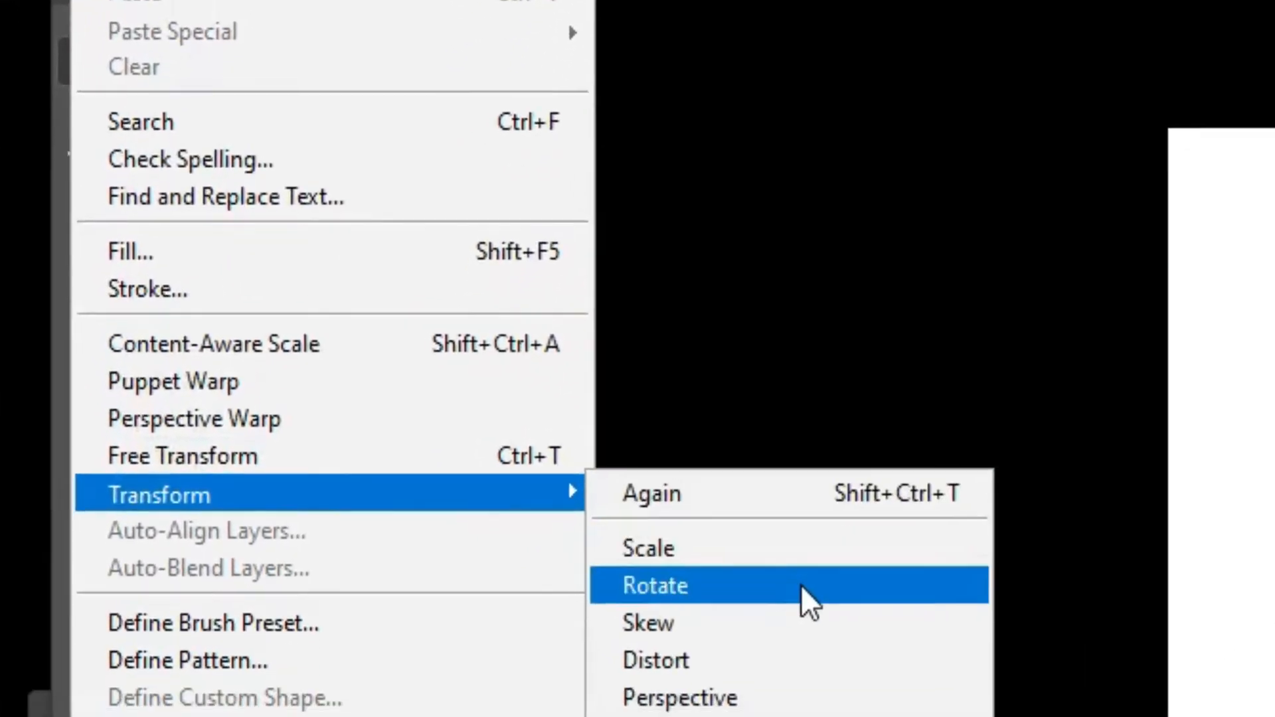
{"action": "left_click", "coordinate": [839, 698]}
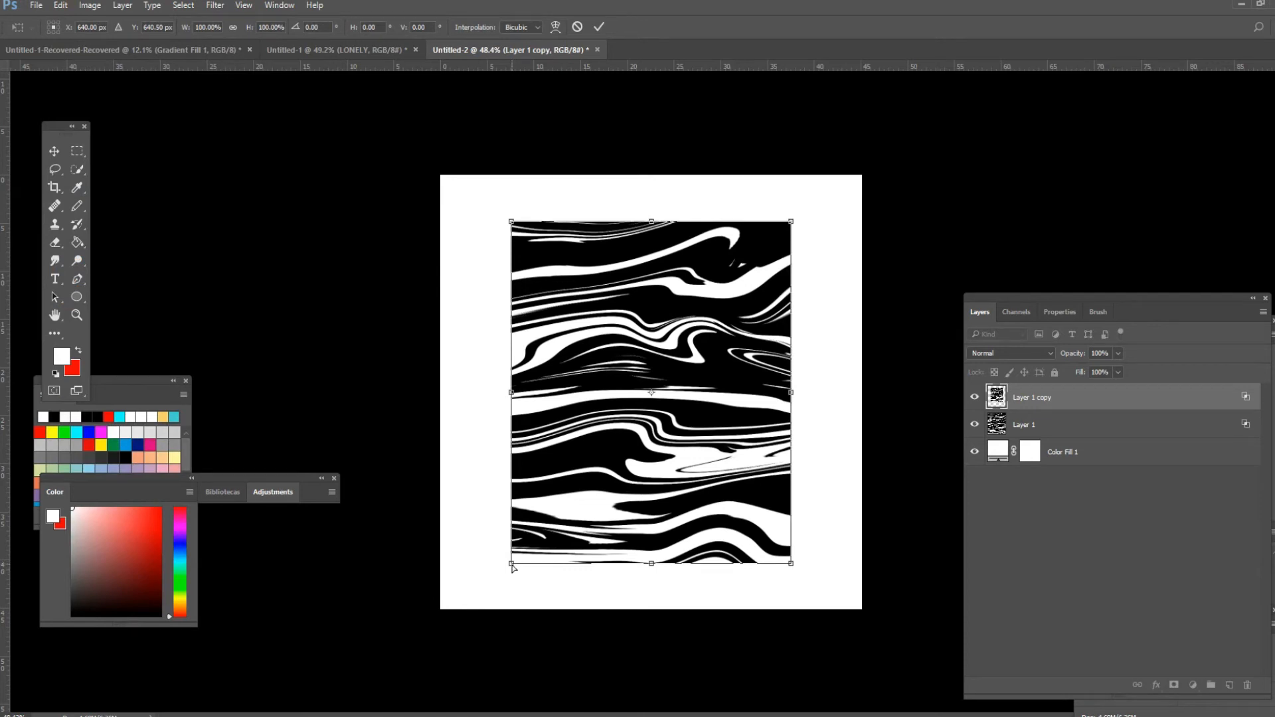
{"action": "left_click_drag", "start_coordinate": [512, 563], "coordinate": [505, 563]}
{"action": "left_click_drag", "start_coordinate": [512, 221], "coordinate": [511, 215]}
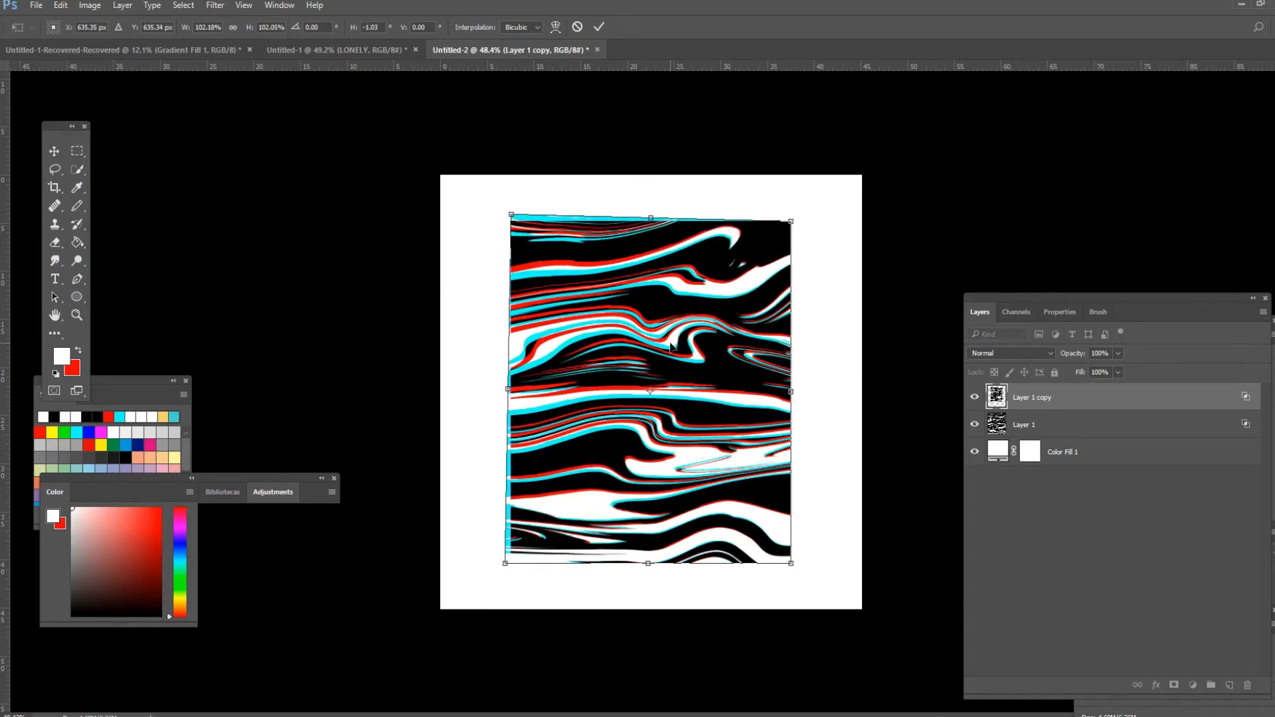
{"action": "left_click_drag", "start_coordinate": [798, 222], "coordinate": [791, 222]}
{"action": "left_click_drag", "start_coordinate": [792, 570], "coordinate": [793, 574]}
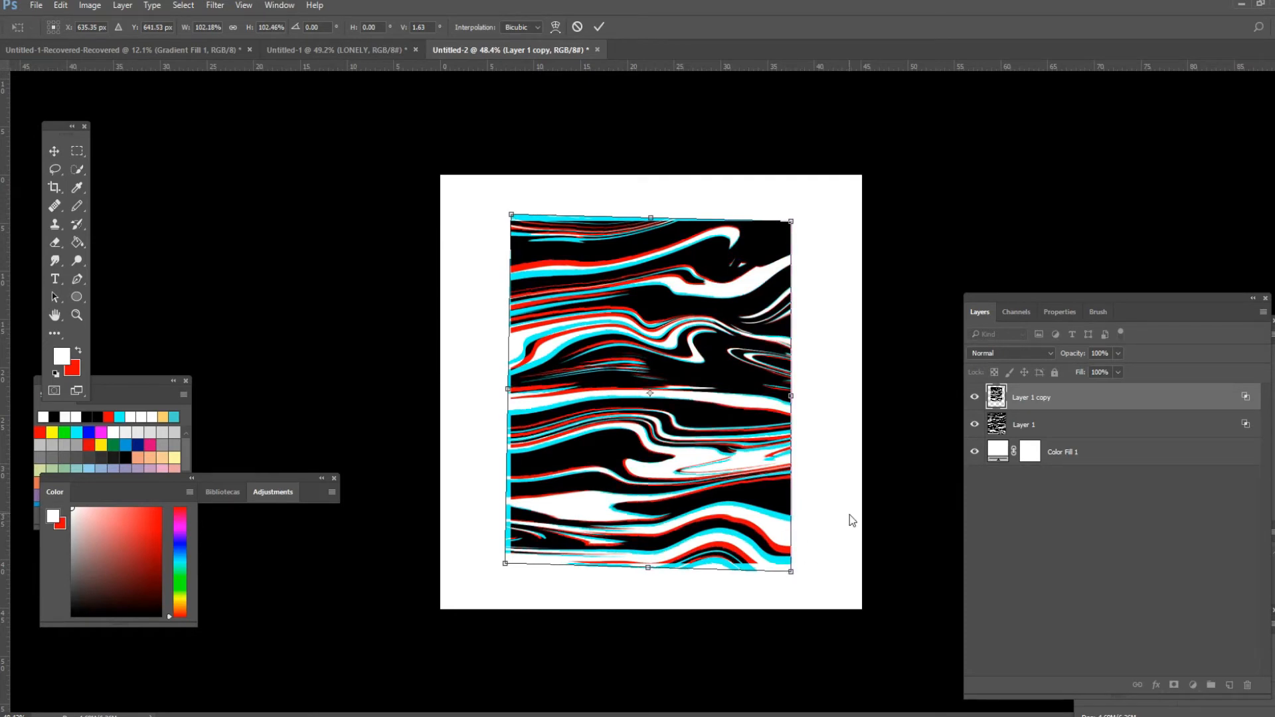
{"action": "key", "text": "Return"}
Merge Layer 1 copy and Layer 1 into a single layer
{"action": "scroll", "coordinate": [801, 488], "scroll_direction": "down", "scroll_amount": 5}
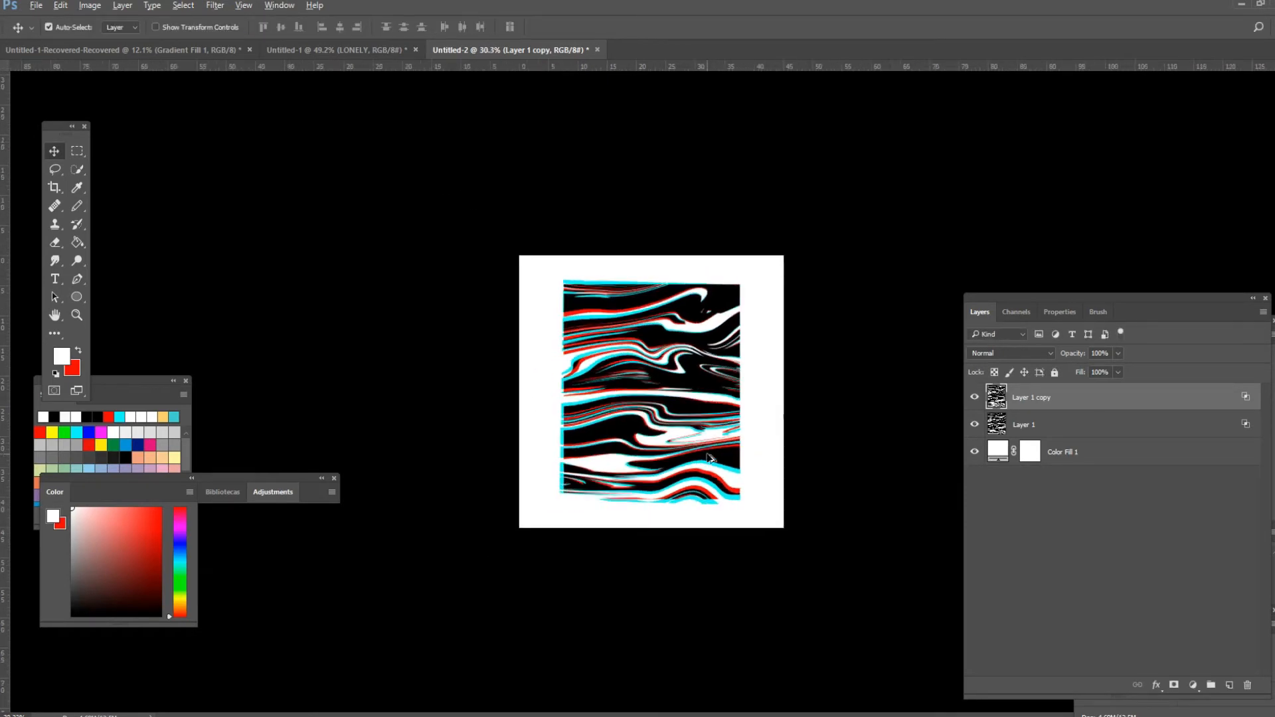
{"action": "scroll", "coordinate": [801, 488], "scroll_direction": "up", "scroll_amount": 6}
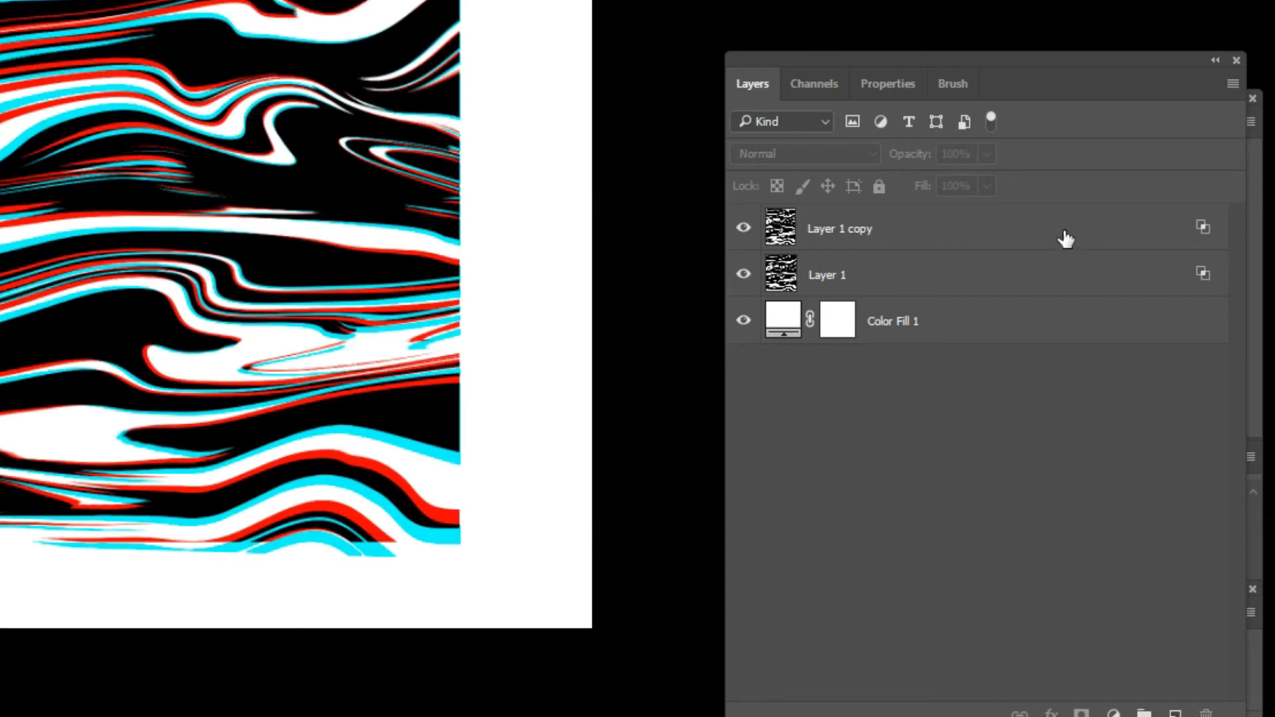
{"action": "left_click", "coordinate": [1151, 406]}
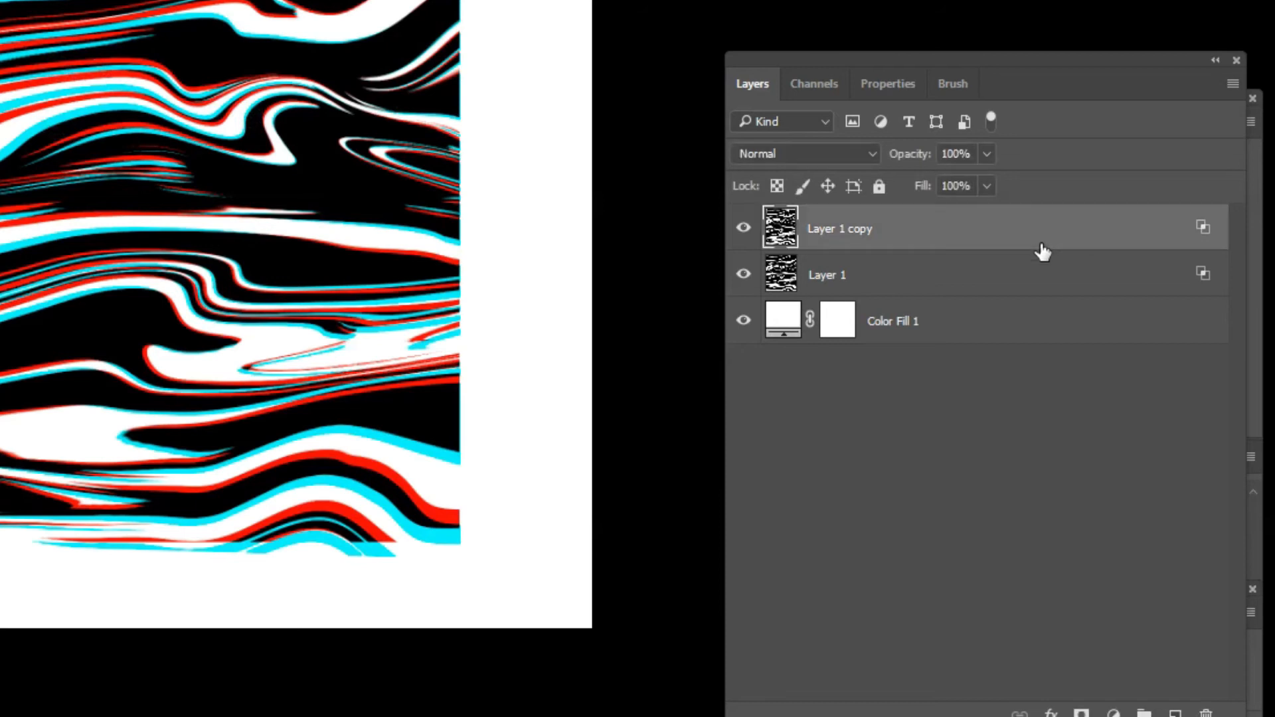
{"action": "left_click", "coordinate": [1003, 280], "text": "shift"}
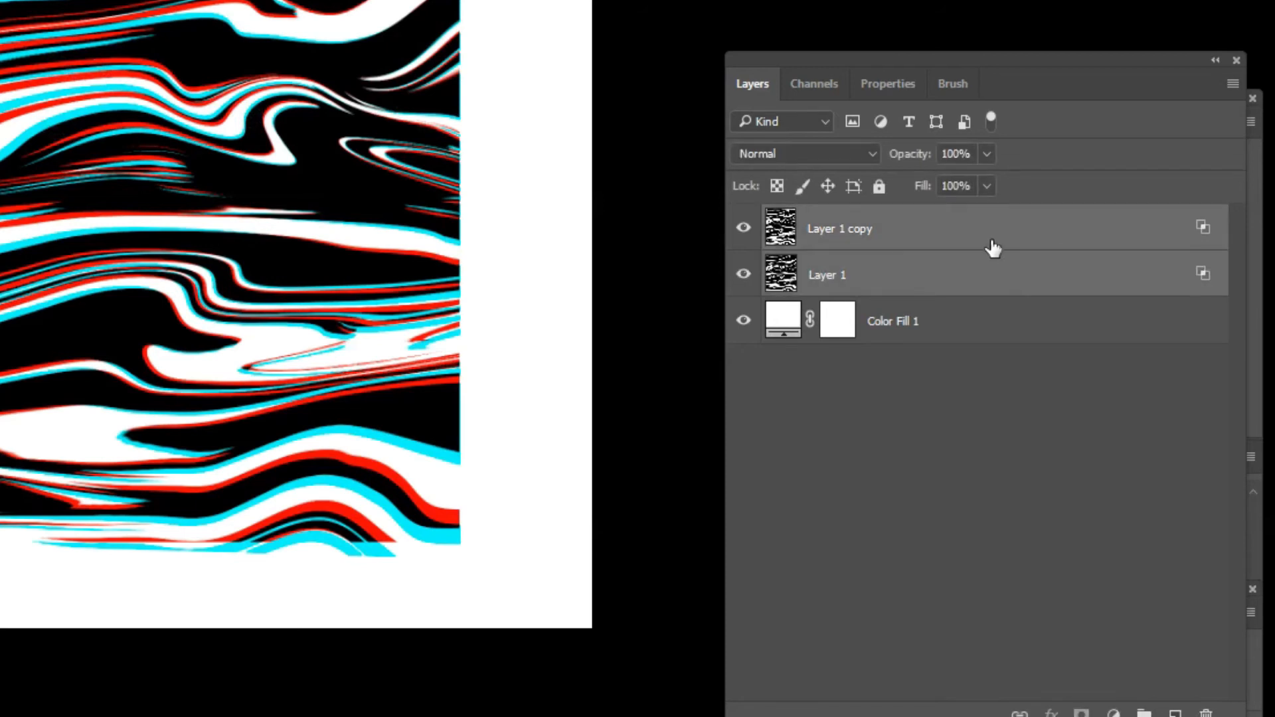
{"action": "right_click", "coordinate": [993, 249]}
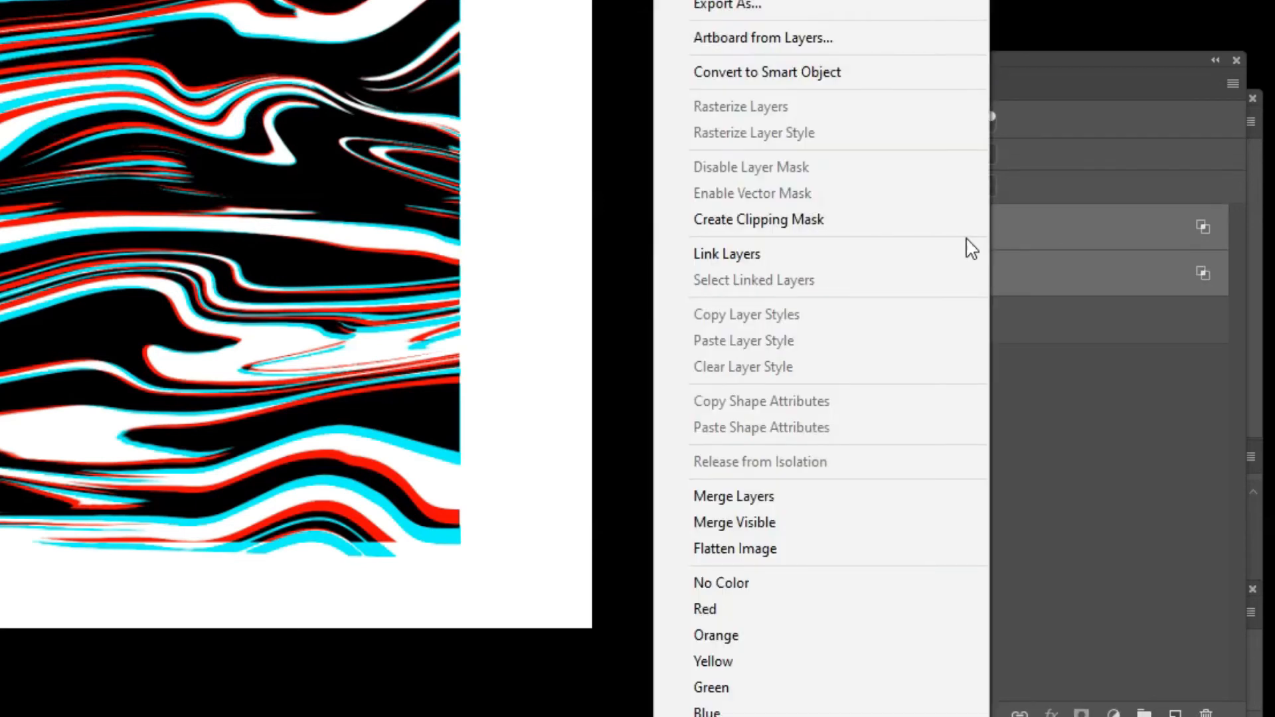
{"action": "left_click", "coordinate": [775, 496]}
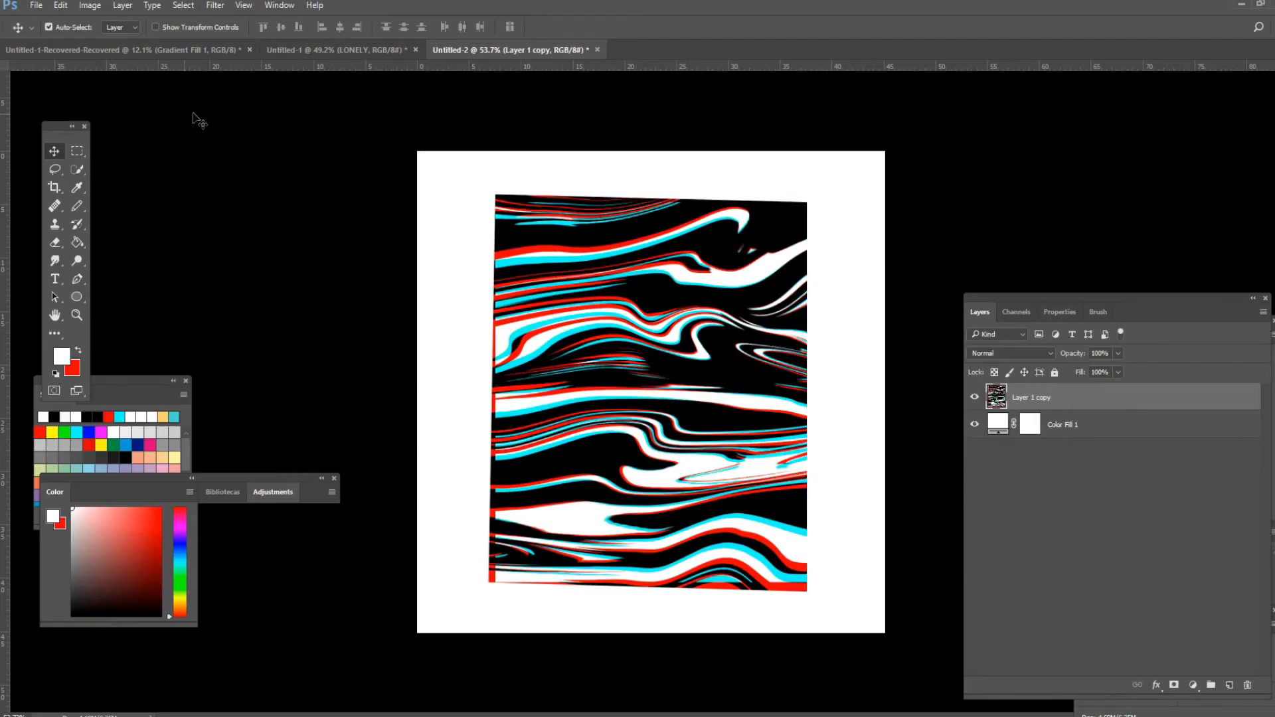
Copy a straight-edged rectangular selection of the merged pattern to a new layer and delete Layer 1 copy
{"action": "left_click", "coordinate": [77, 151]}
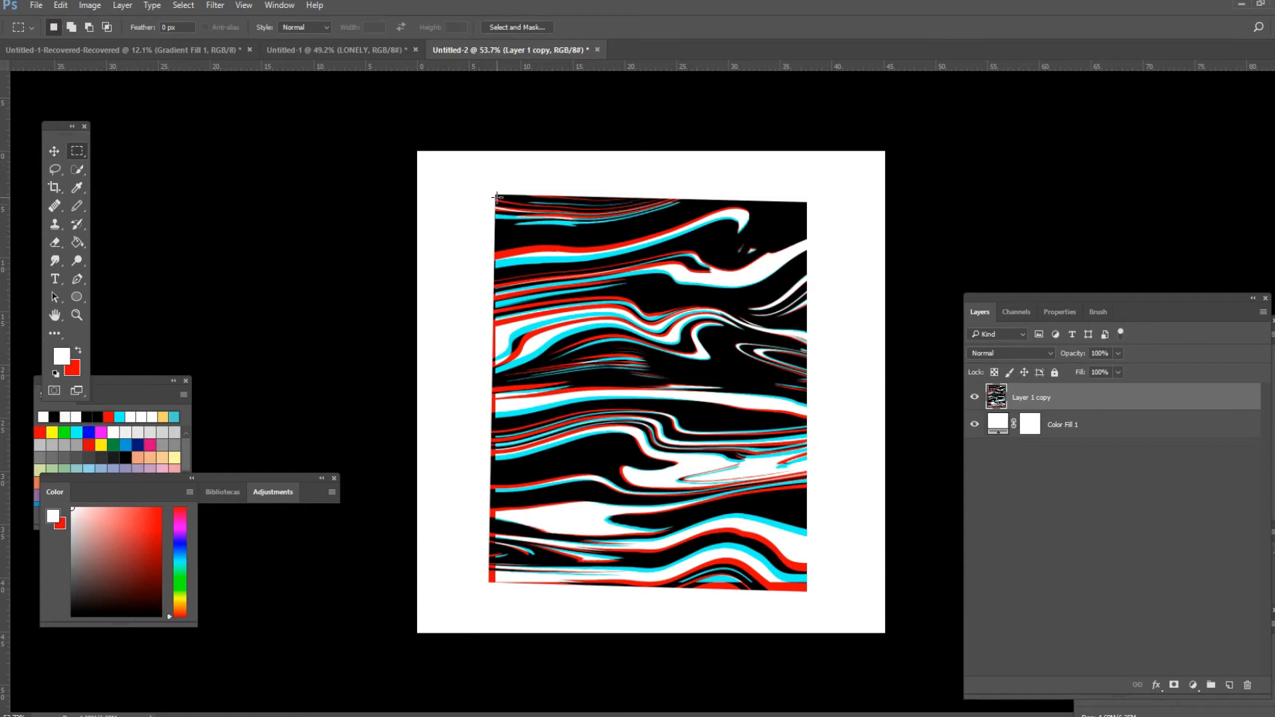
{"action": "left_click_drag", "start_coordinate": [496, 195], "coordinate": [807, 575]}
{"action": "key", "text": "ctrl+j"}
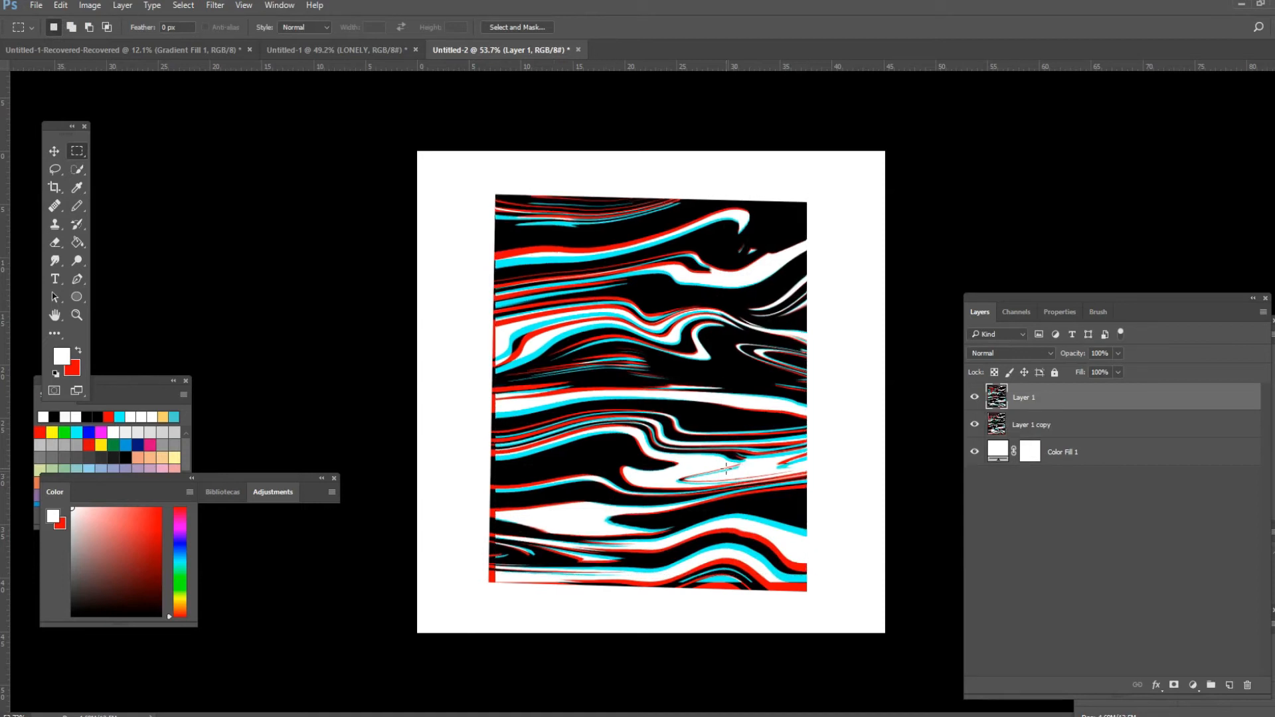
{"action": "left_click", "coordinate": [974, 425]}
{"action": "left_click", "coordinate": [1034, 425]}
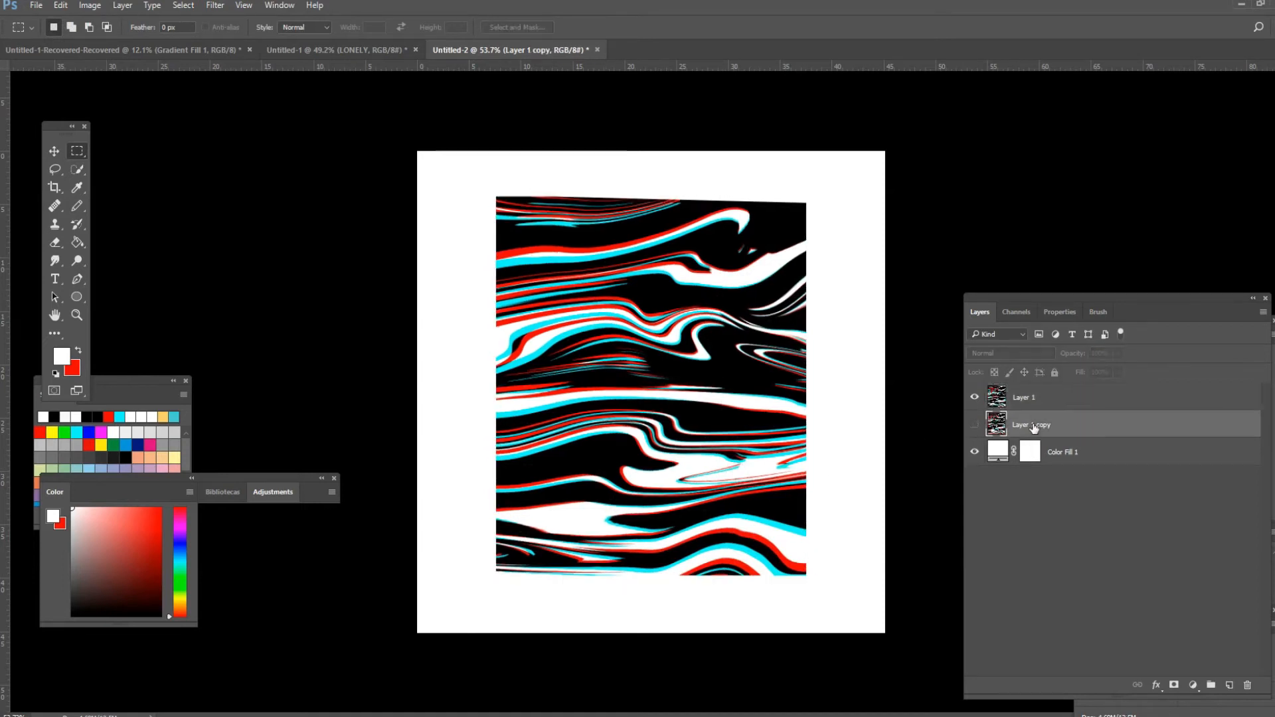
{"action": "key", "text": "Delete"}
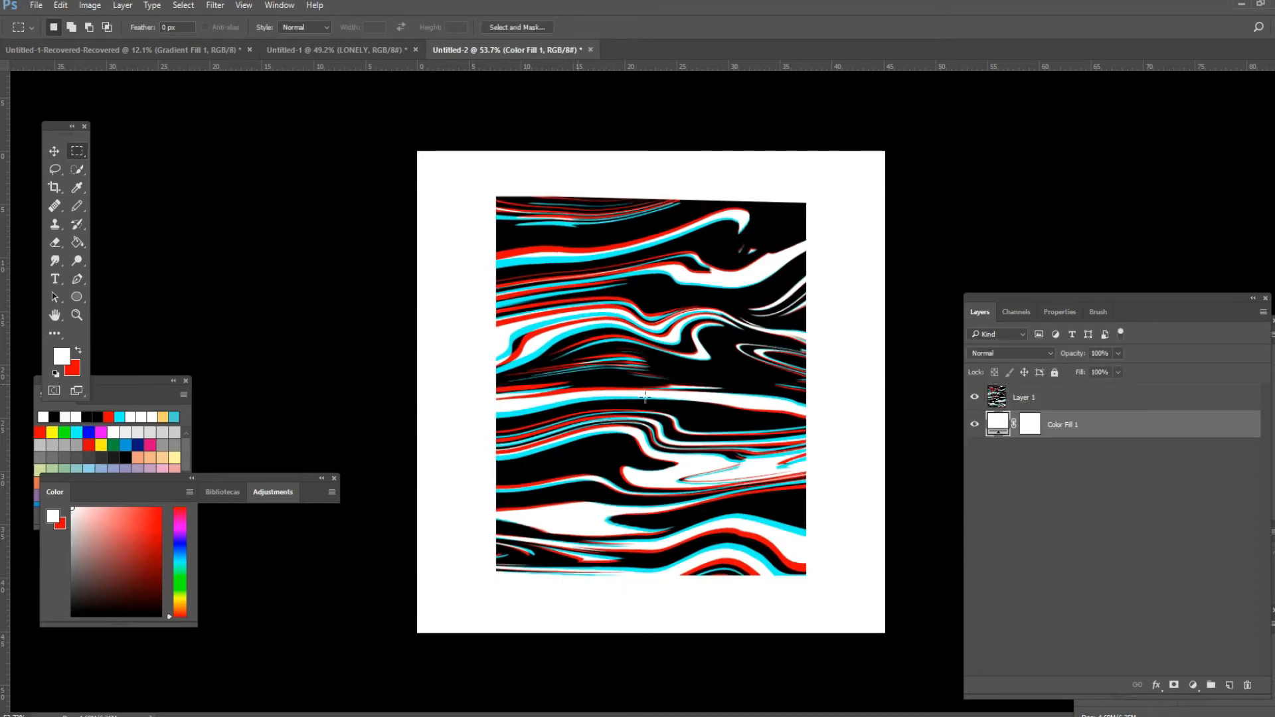
Nudge the cropped marbled rectangle on Layer 1 slightly on the white background
{"action": "left_click", "coordinate": [53, 150]}
{"action": "left_click_drag", "start_coordinate": [619, 338], "coordinate": [621, 338]}
{"action": "scroll", "coordinate": [624, 340], "scroll_direction": "down", "scroll_amount": 1}
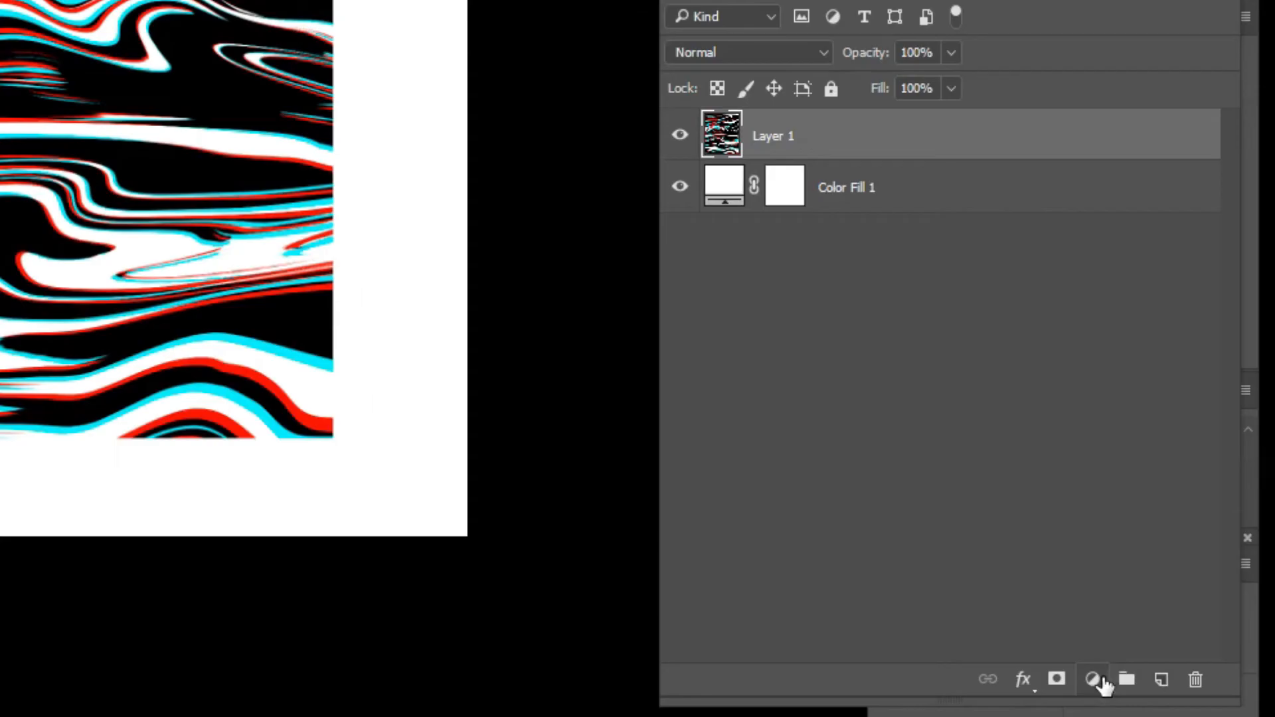
Add a Hue/Saturation adjustment layer above Layer 1 and set its Hue to +20
{"action": "left_click", "coordinate": [1195, 687]}
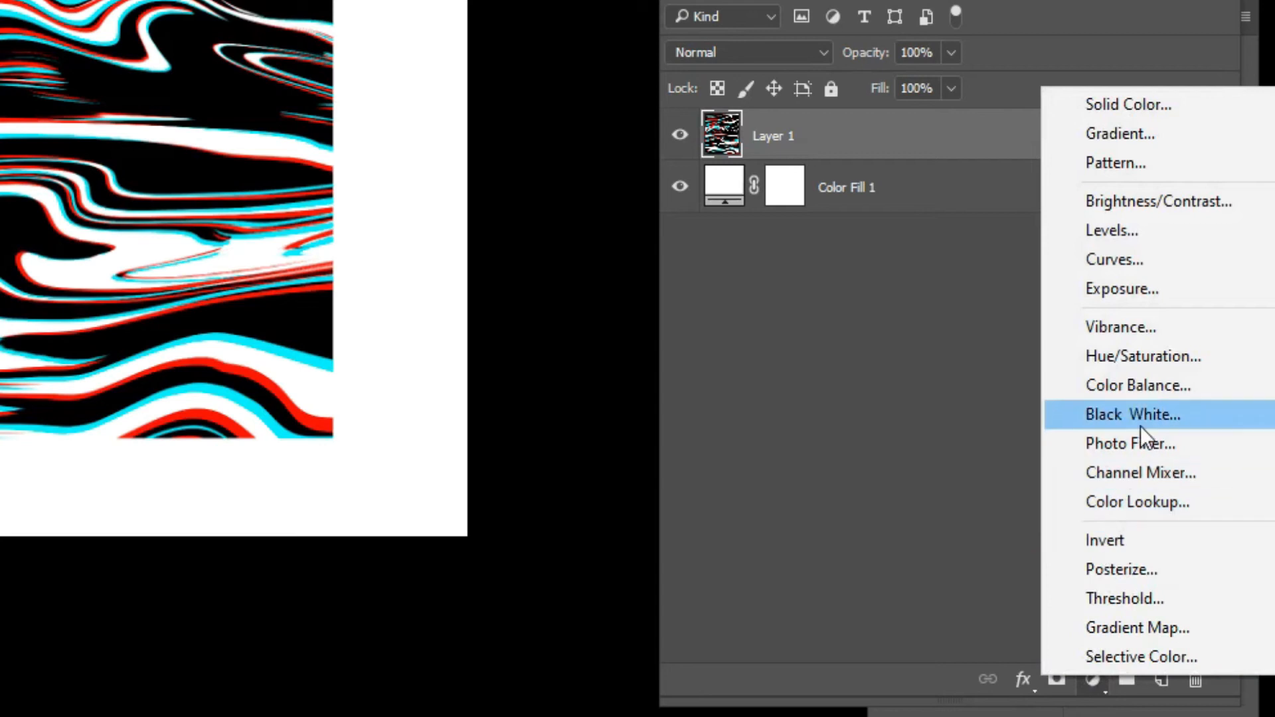
{"action": "left_click", "coordinate": [1160, 365]}
{"action": "left_click_drag", "start_coordinate": [943, 155], "coordinate": [914, 160]}
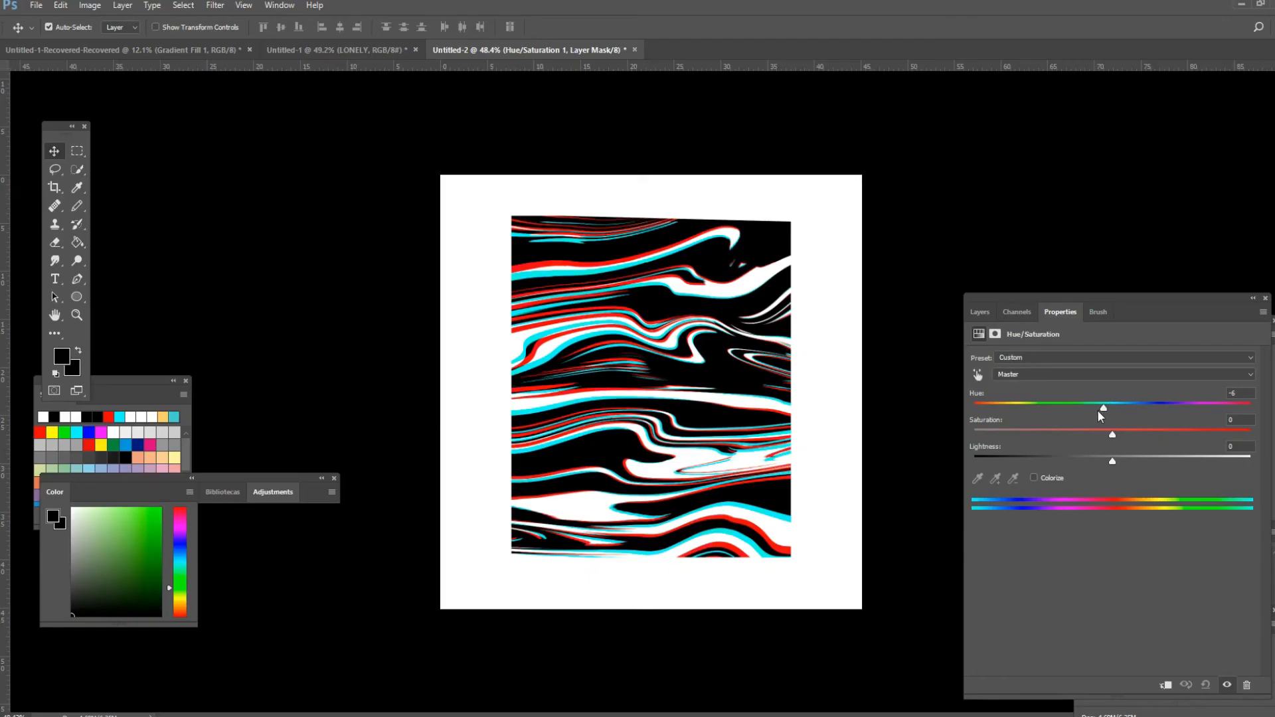
{"action": "left_click_drag", "start_coordinate": [1100, 414], "coordinate": [1135, 438]}
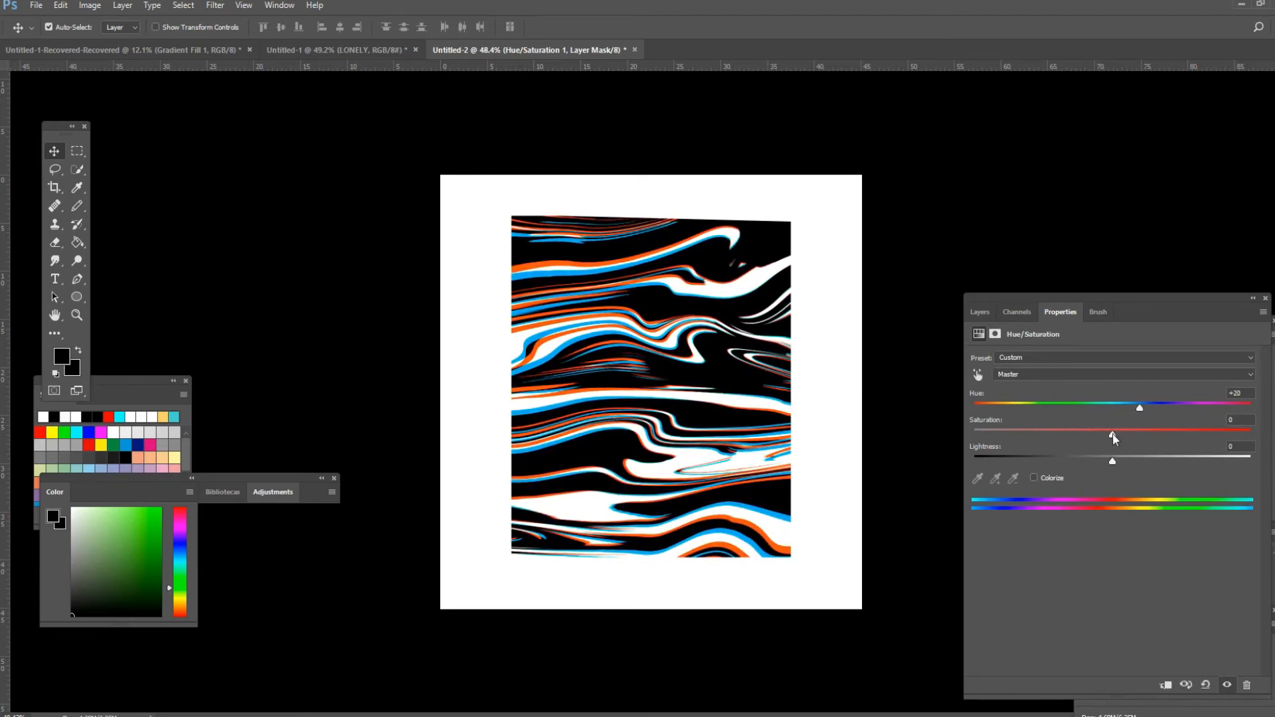
{"action": "left_click", "coordinate": [990, 314]}
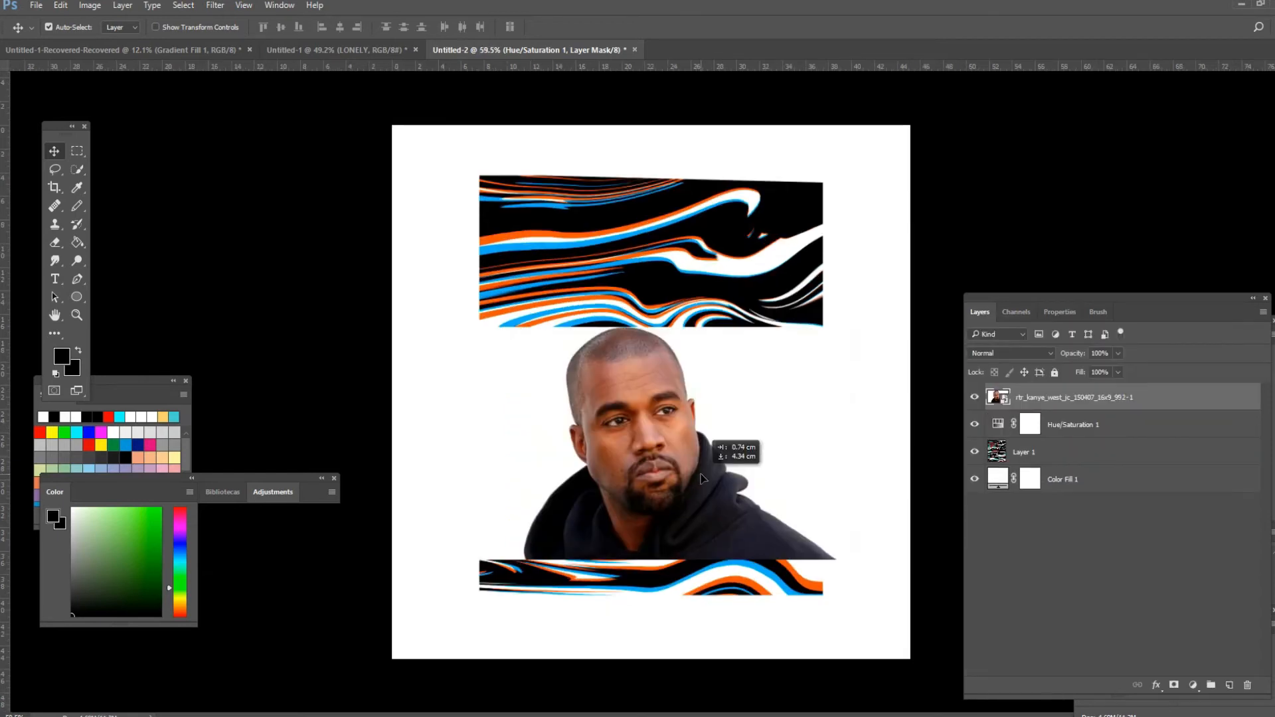
Position the placed portrait photo over the lower middle of the marbled pattern
{"action": "left_click_drag", "start_coordinate": [704, 469], "coordinate": [672, 441]}
{"action": "scroll", "coordinate": [674, 447], "scroll_direction": "down", "scroll_amount": 2}
{"action": "scroll", "coordinate": [675, 446], "scroll_direction": "up", "scroll_amount": 3}
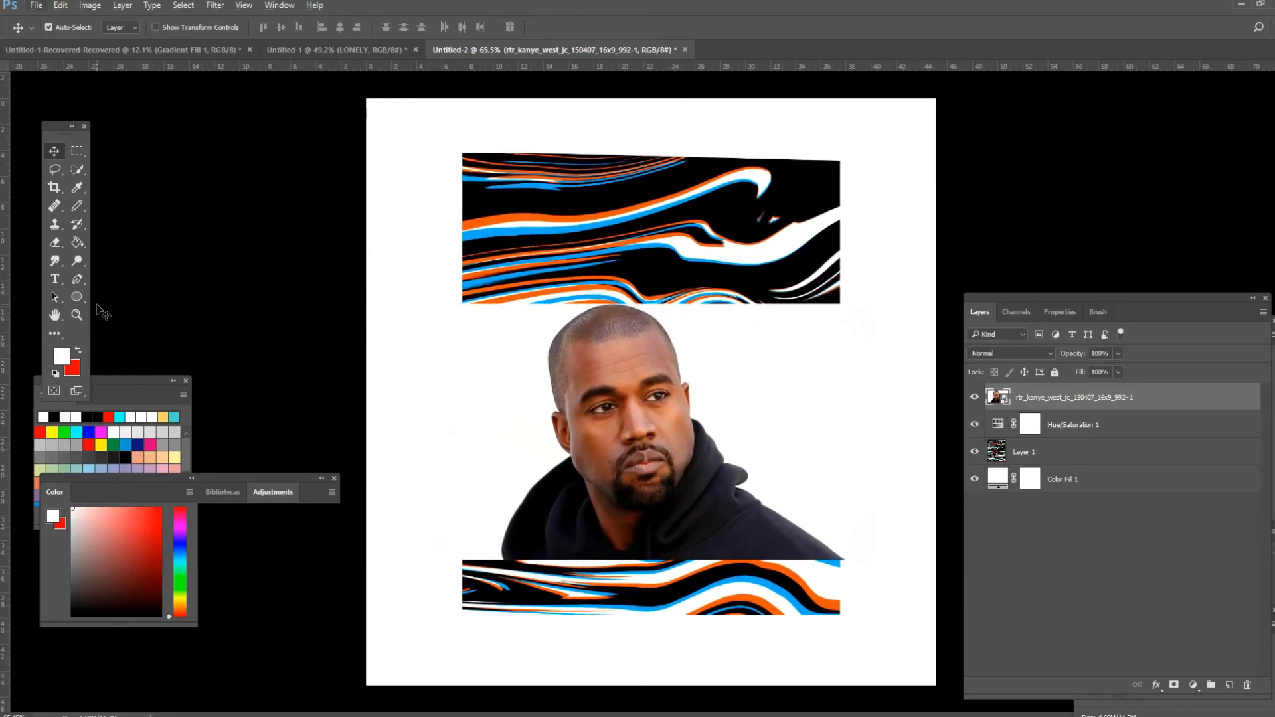
Cut the man out of the portrait photo onto a new layer and delete the original photo layer
{"action": "left_click", "coordinate": [79, 284]}
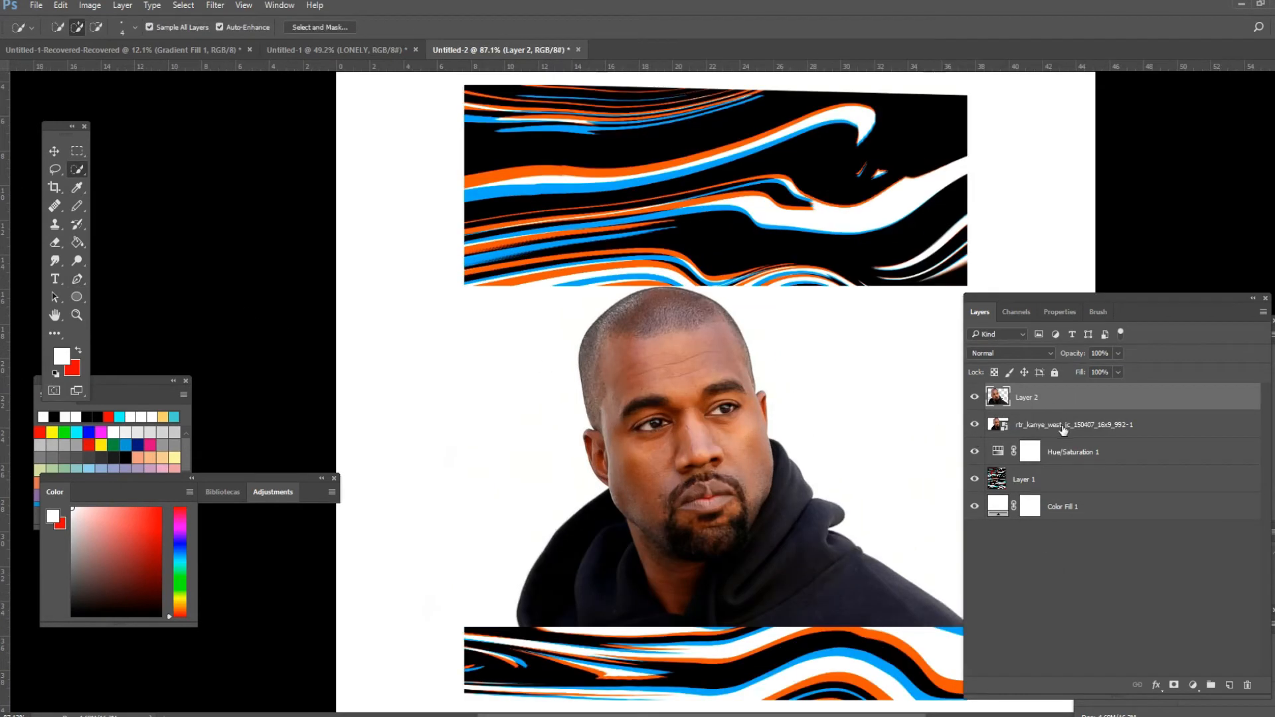
{"action": "left_click", "coordinate": [1063, 429]}
{"action": "key", "text": "Delete"}
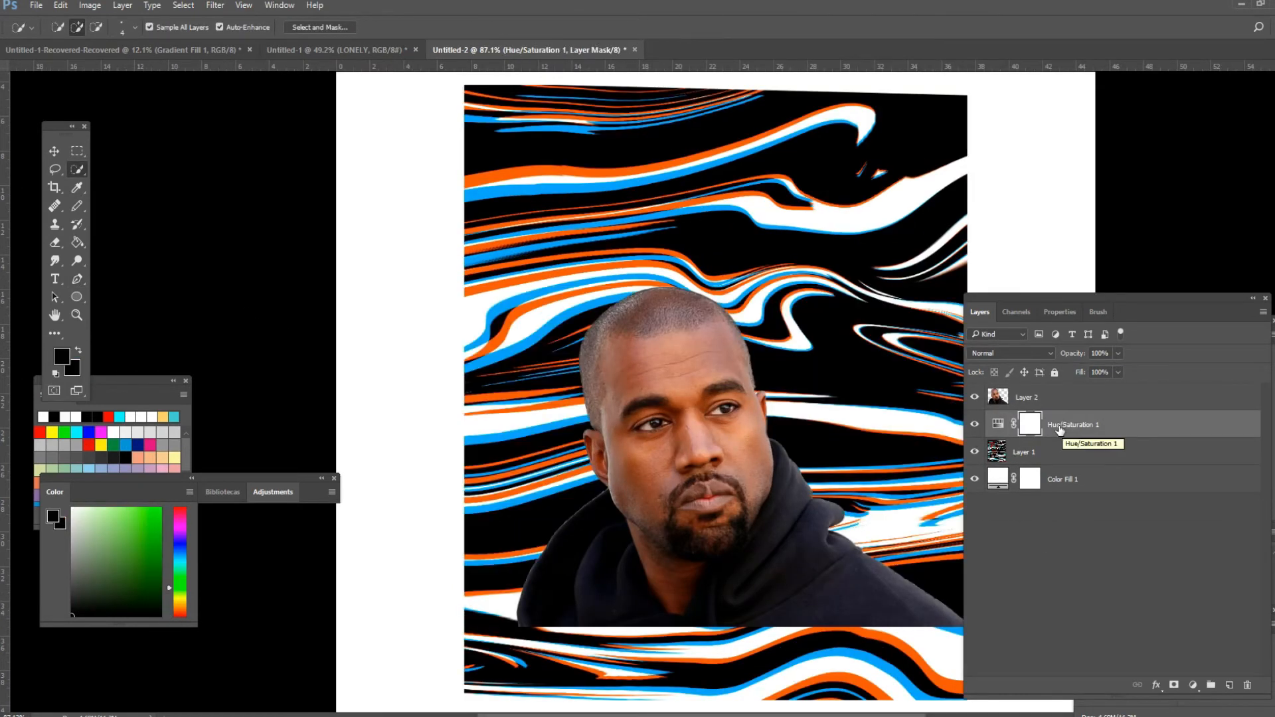
Move the cut-out portrait on Layer 2 down to the canvas's bottom edge and enlarge it with Free Transform
{"action": "scroll", "coordinate": [807, 425], "scroll_direction": "down", "scroll_amount": 4}
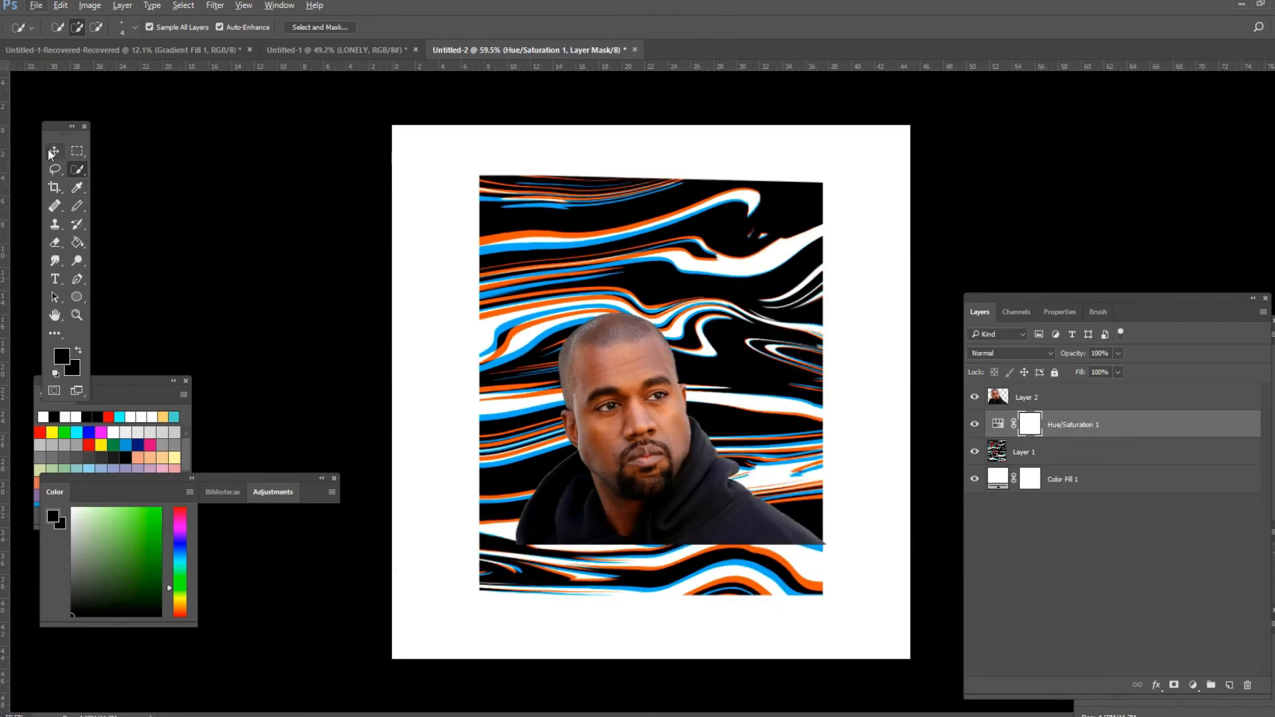
{"action": "key", "text": "v"}
{"action": "left_click_drag", "start_coordinate": [628, 470], "coordinate": [625, 583]}
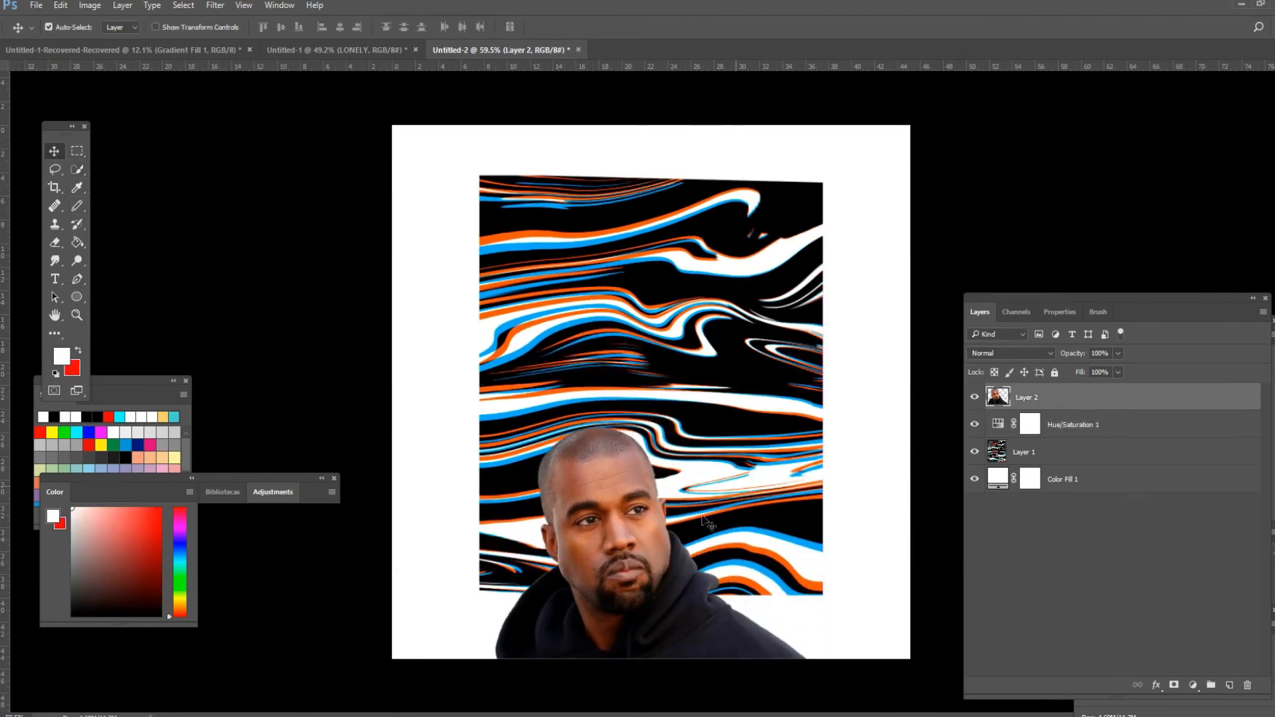
{"action": "key", "text": "ctrl+t"}
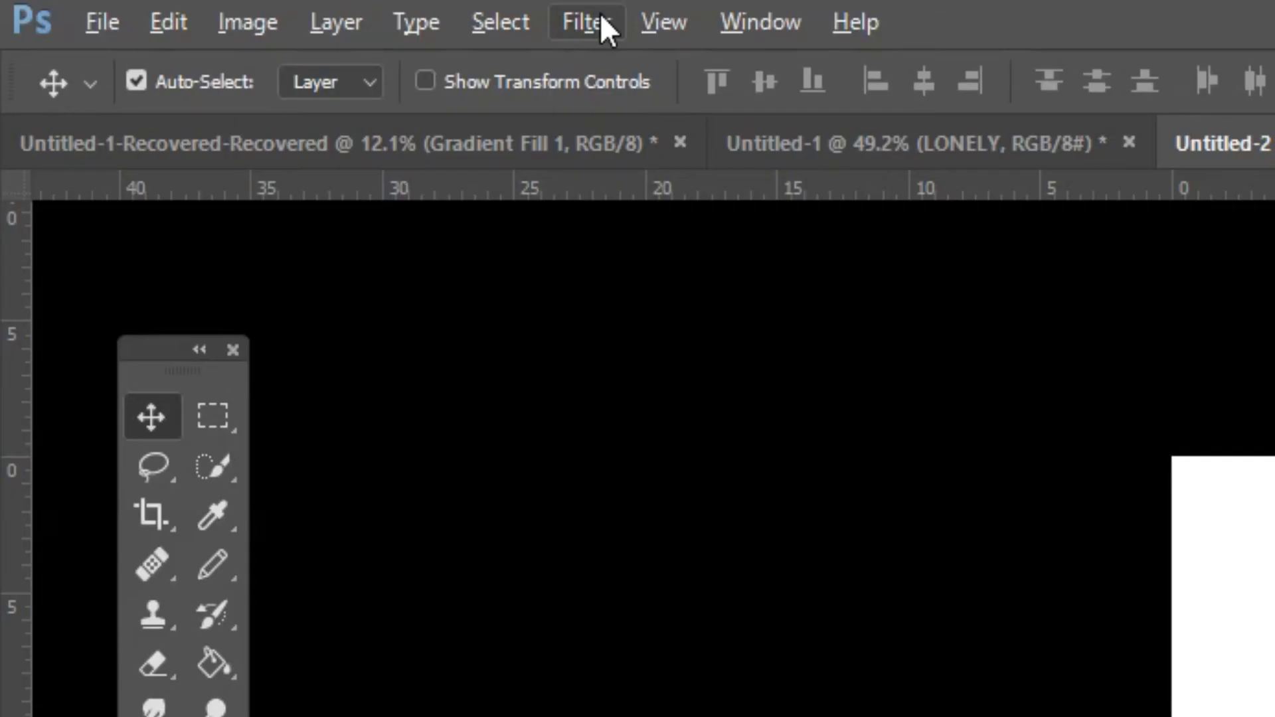
Apply the Camera Raw Filter to the cut-out portrait with Exposure +0.30, Contrast +17, Clarity +18 and Saturation -100
{"action": "left_click", "coordinate": [599, 15]}
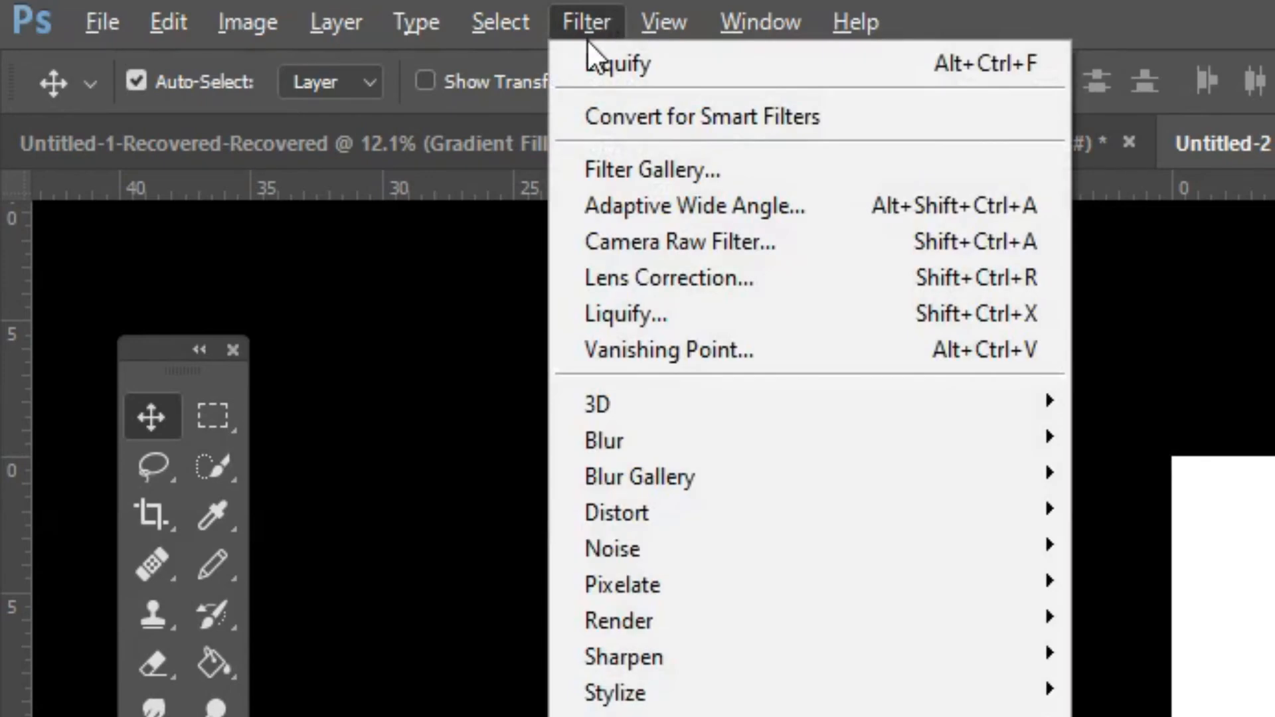
{"action": "left_click", "coordinate": [724, 243]}
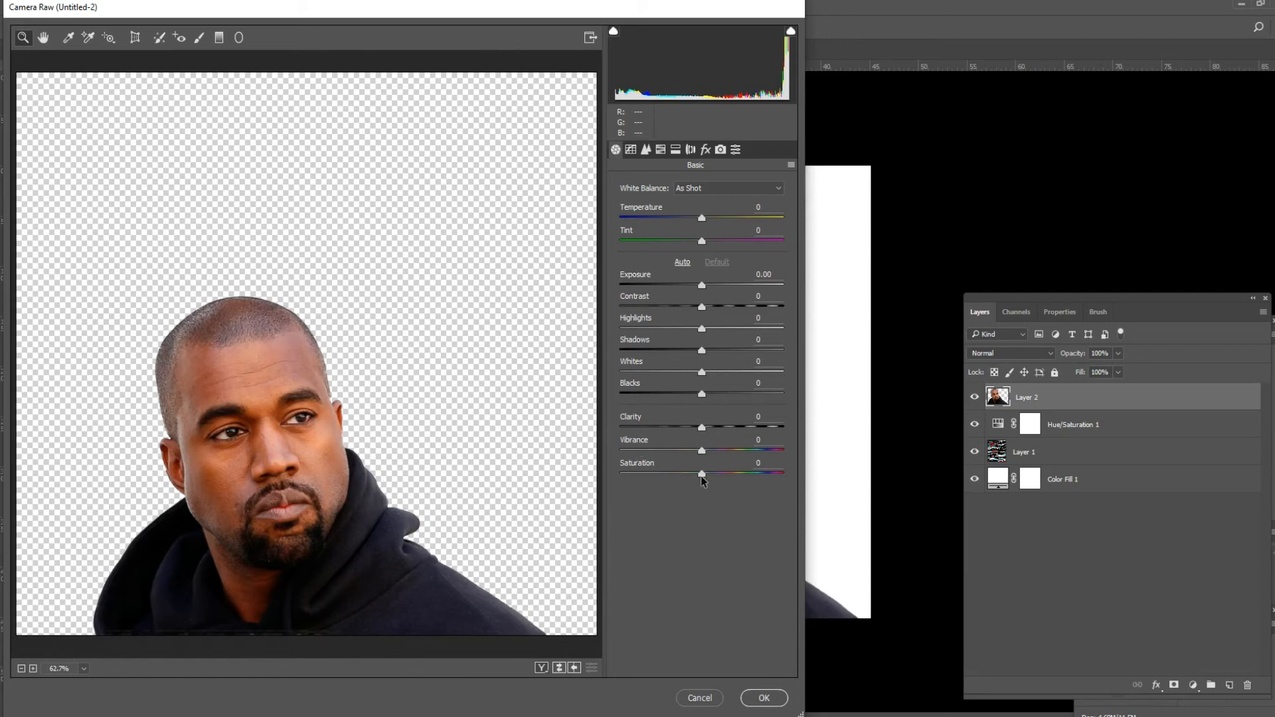
{"action": "left_click_drag", "start_coordinate": [702, 475], "coordinate": [624, 474]}
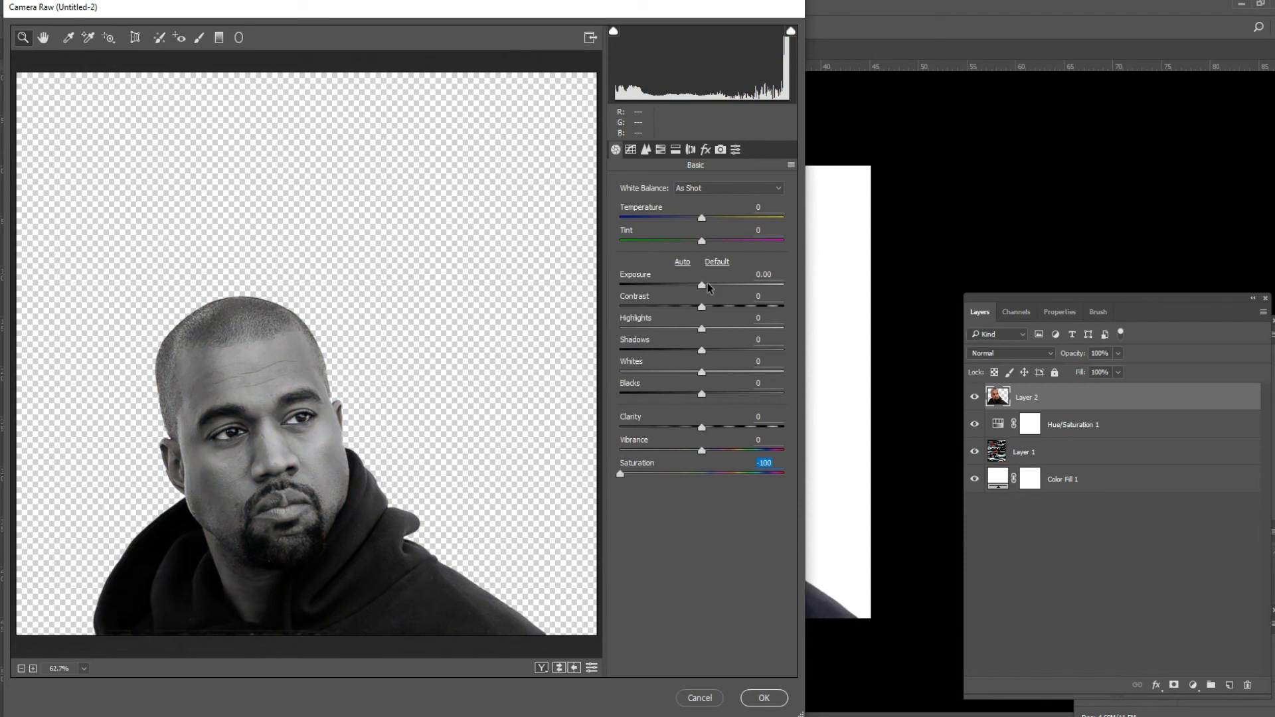
{"action": "left_click_drag", "start_coordinate": [702, 286], "coordinate": [714, 312]}
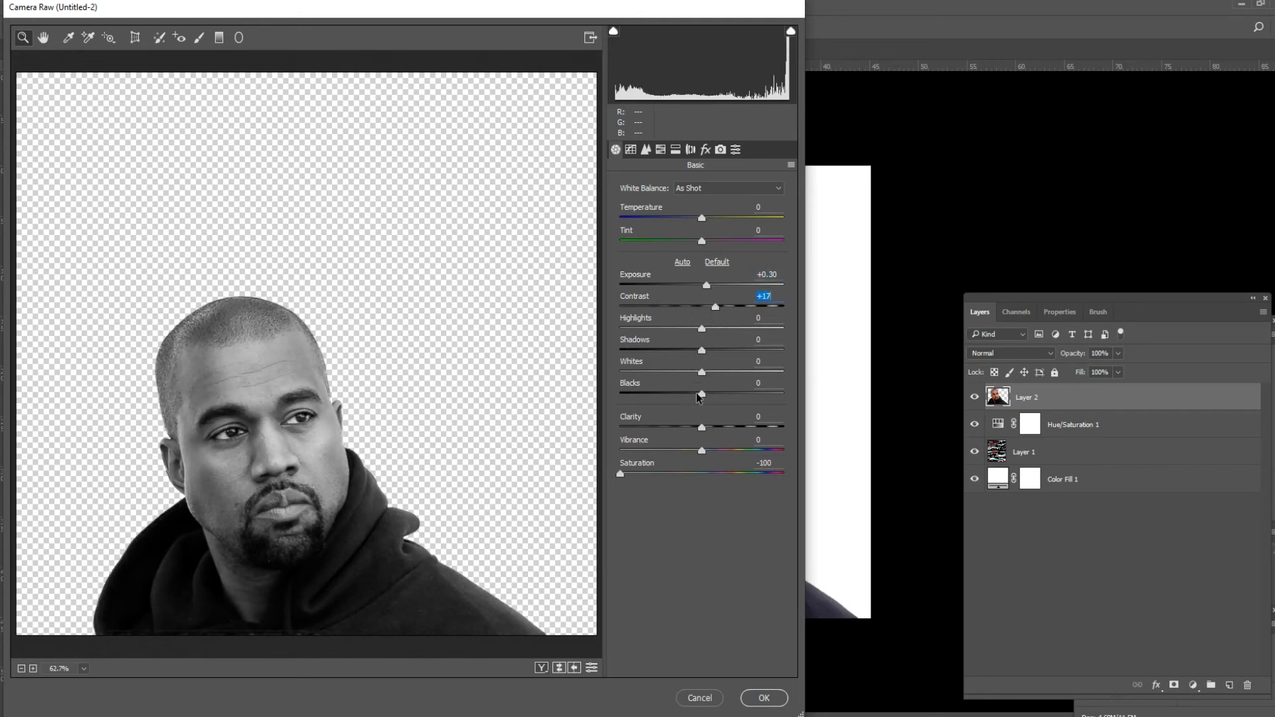
{"action": "left_click_drag", "start_coordinate": [702, 432], "coordinate": [718, 435]}
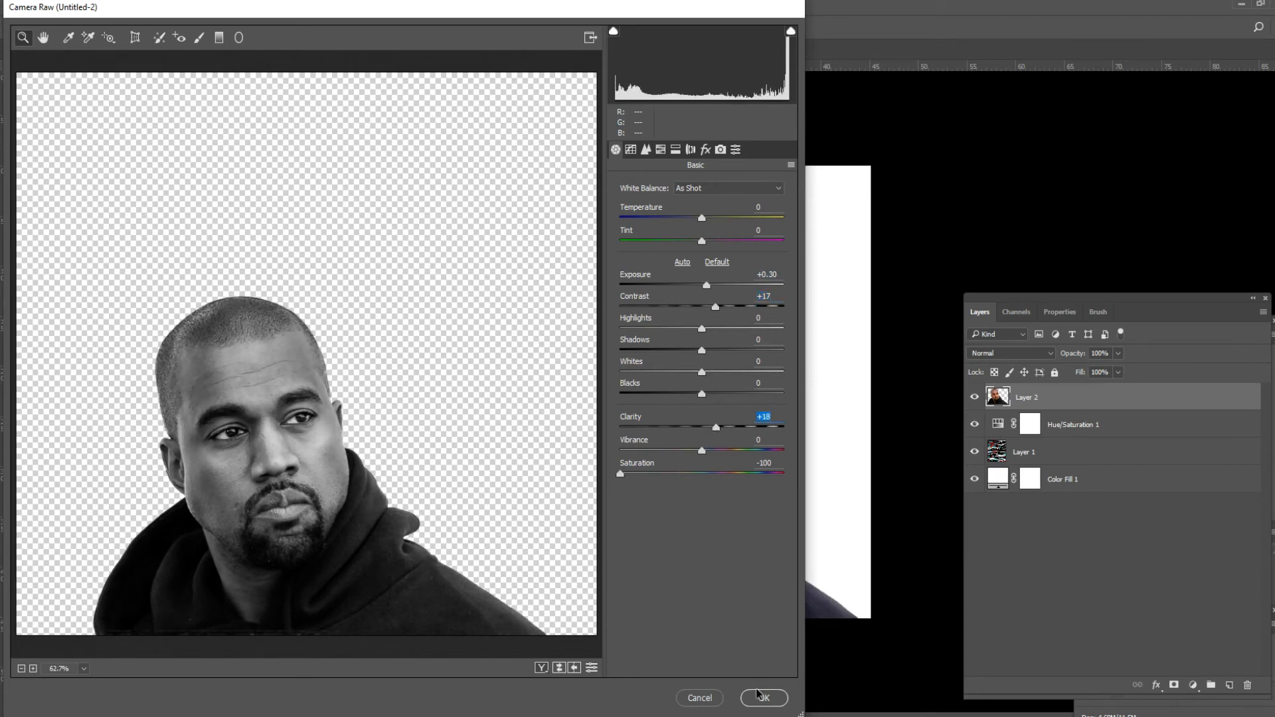
{"action": "left_click", "coordinate": [767, 705]}
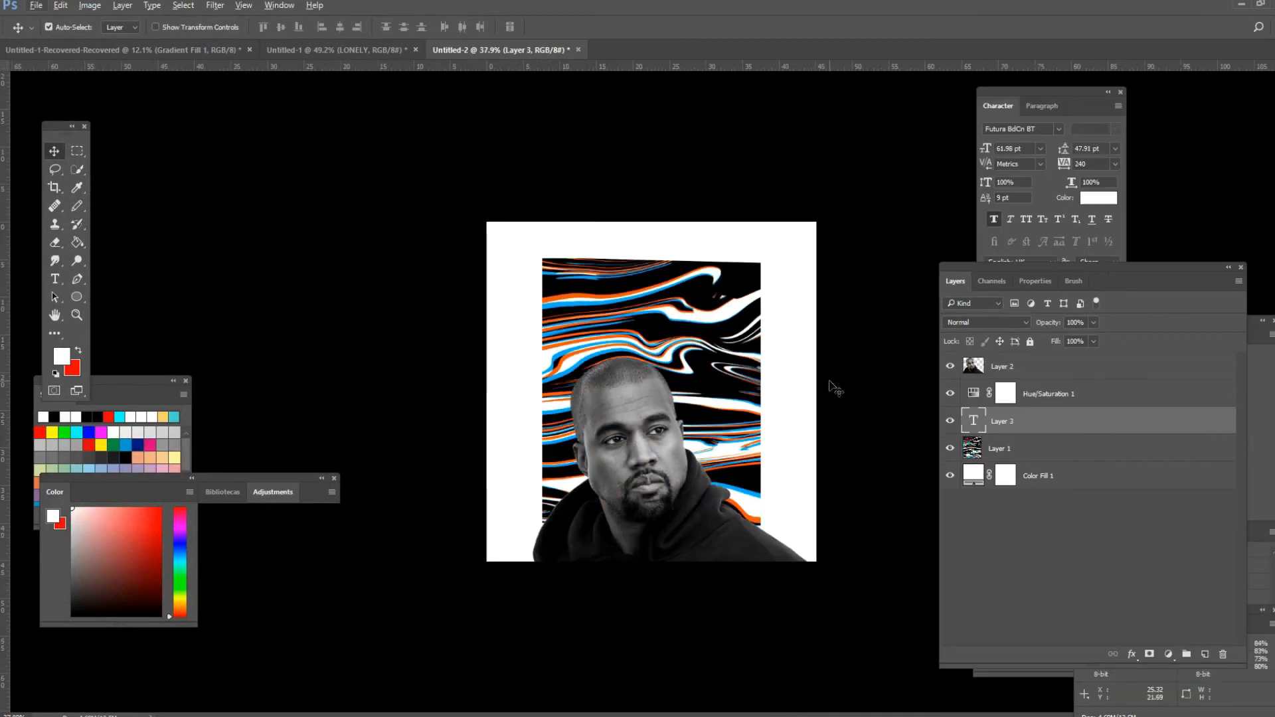
Add the title text "KANYE WEST" above the marbled pattern and colour it dark grey, nearly black
{"action": "scroll", "coordinate": [671, 510], "scroll_direction": "up", "scroll_amount": 3}
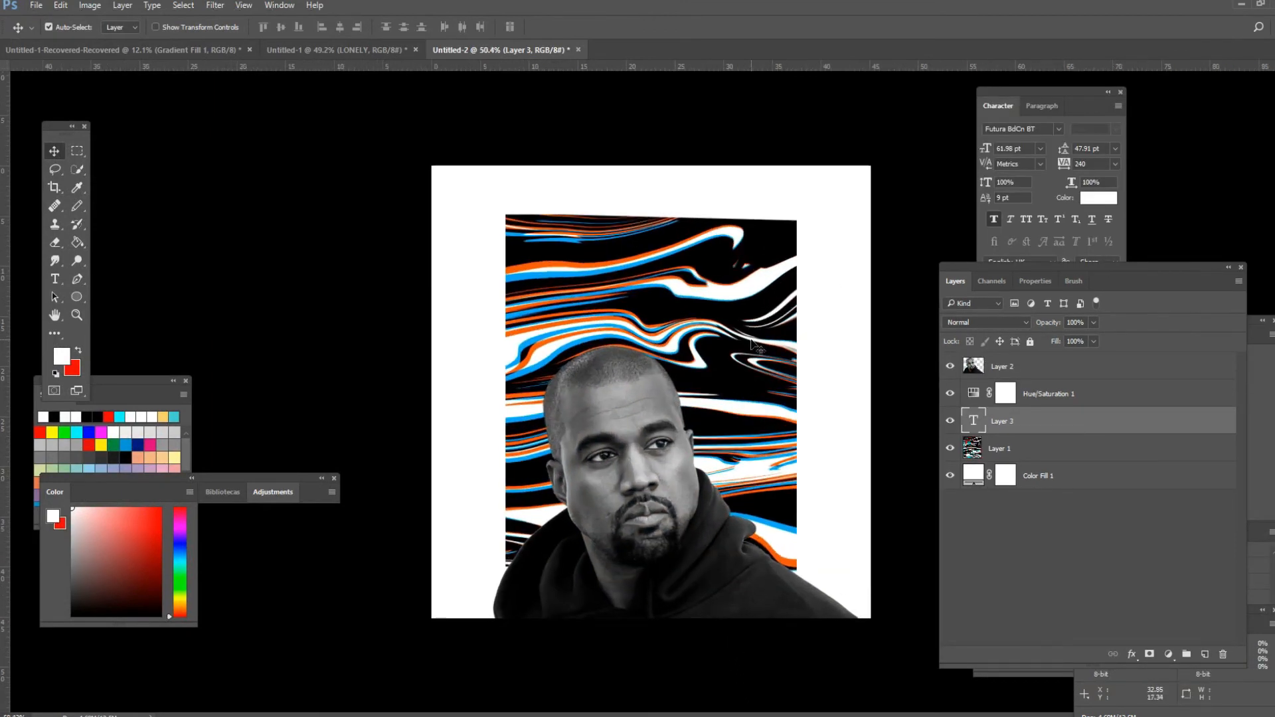
{"action": "key", "text": "t"}
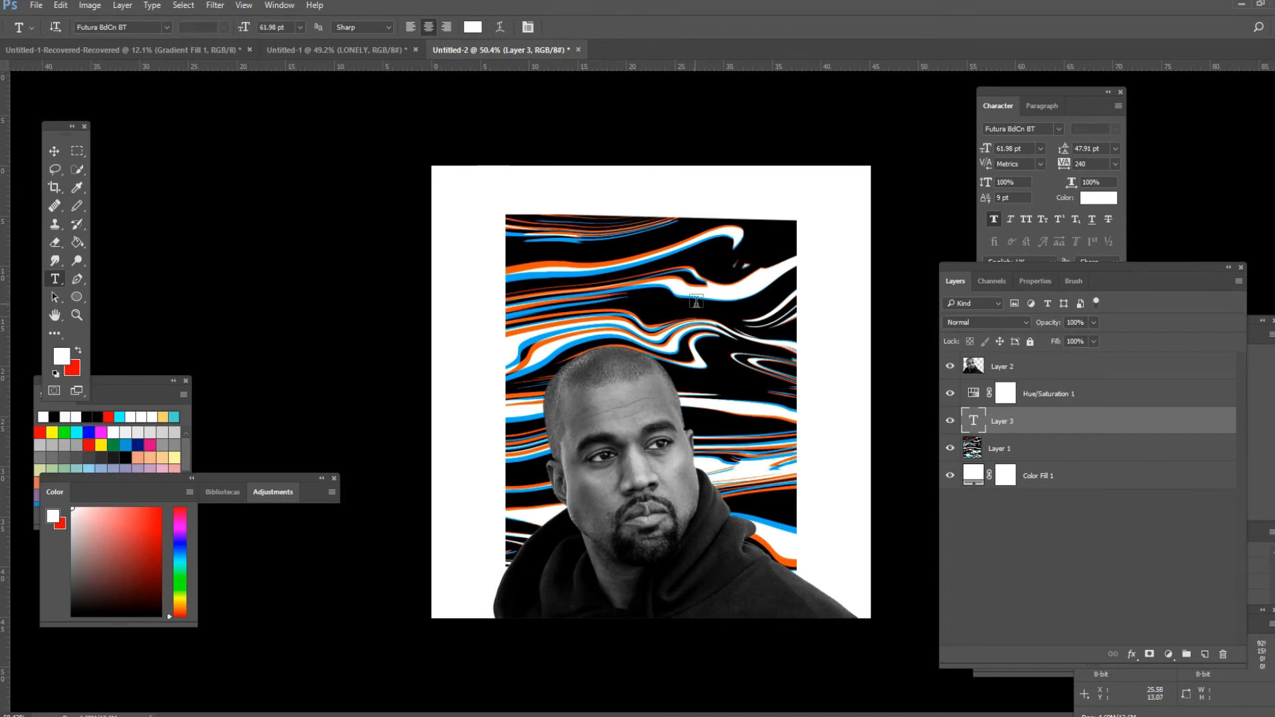
{"action": "left_click", "coordinate": [512, 200]}
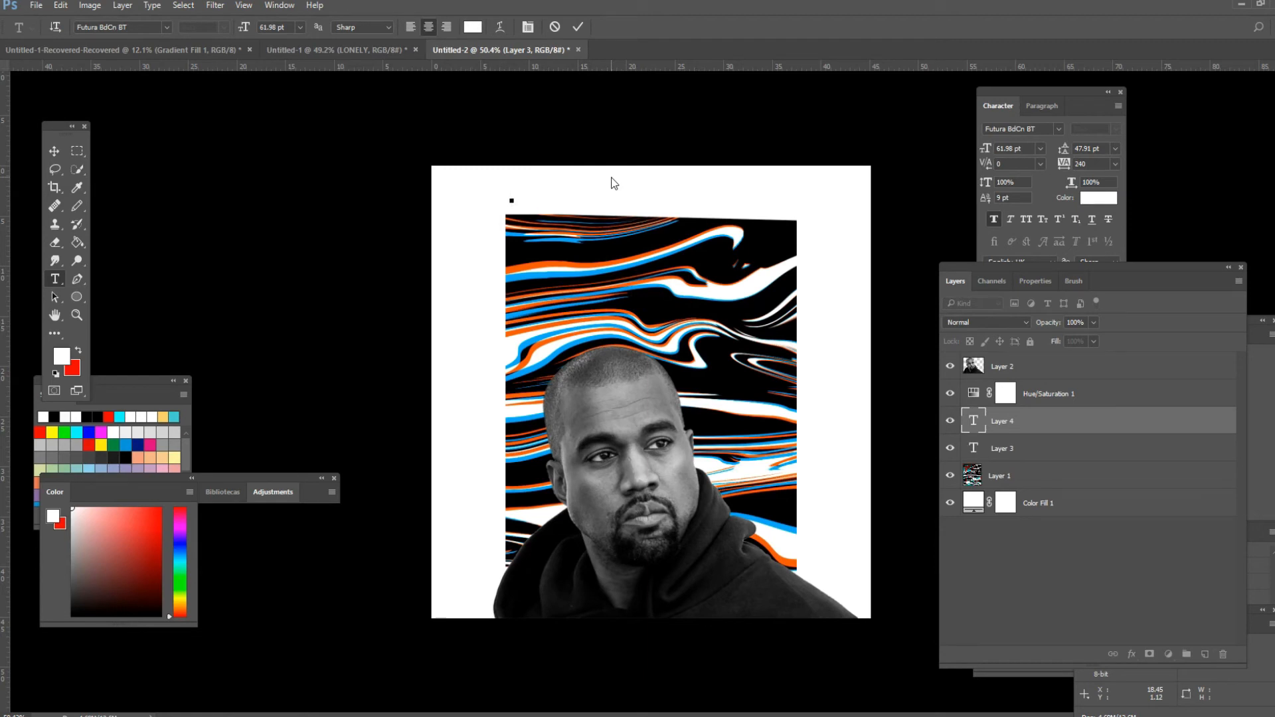
{"action": "type", "text": "KENDRICK"}
{"action": "left_click_drag", "start_coordinate": [589, 189], "coordinate": [396, 204]}
{"action": "left_click", "coordinate": [1099, 197]}
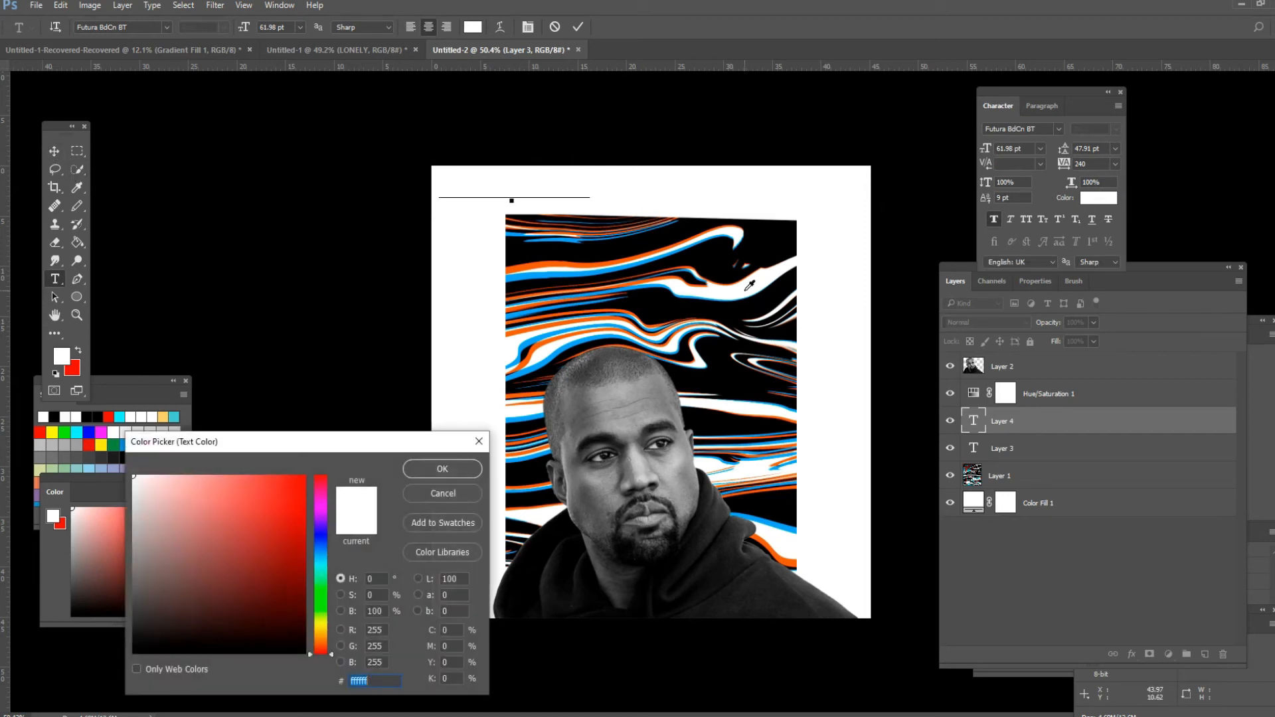
{"action": "type", "text": "9f9f9f"}
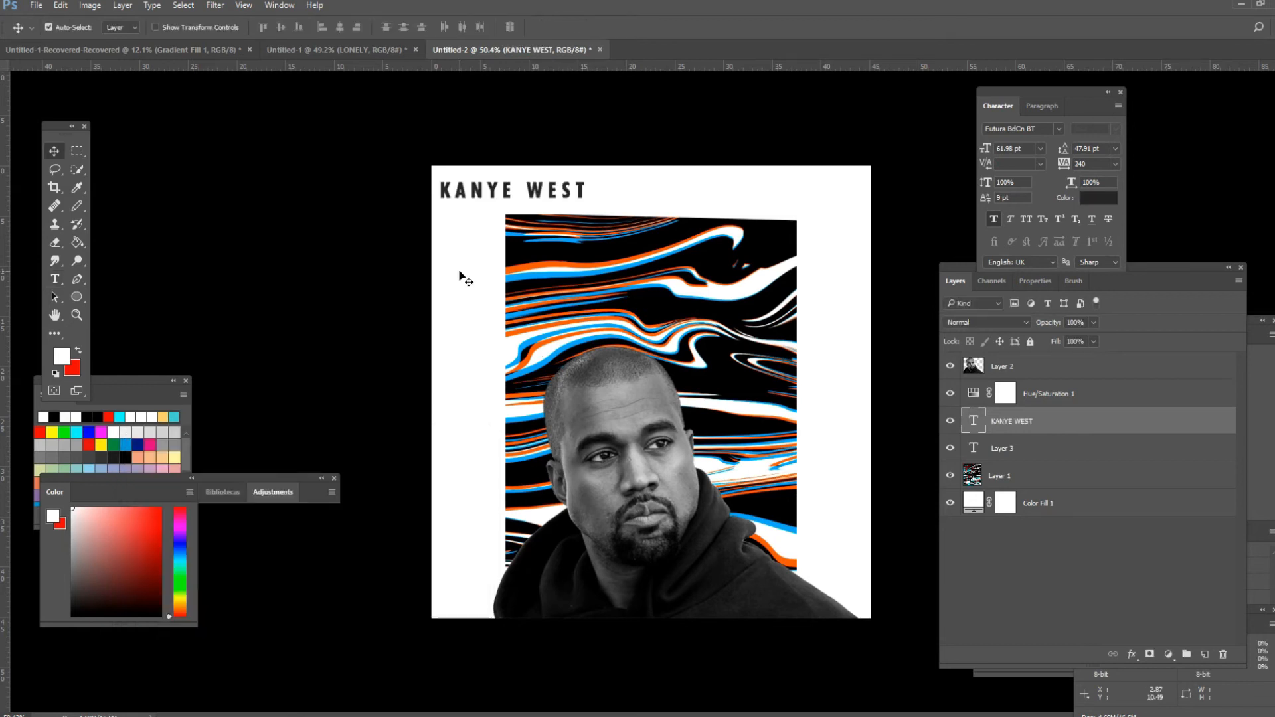
Move the KANYE WEST title directly above the marbled pattern and stretch it wider and taller to span the pattern's width
{"action": "key", "text": "ctrl+t"}
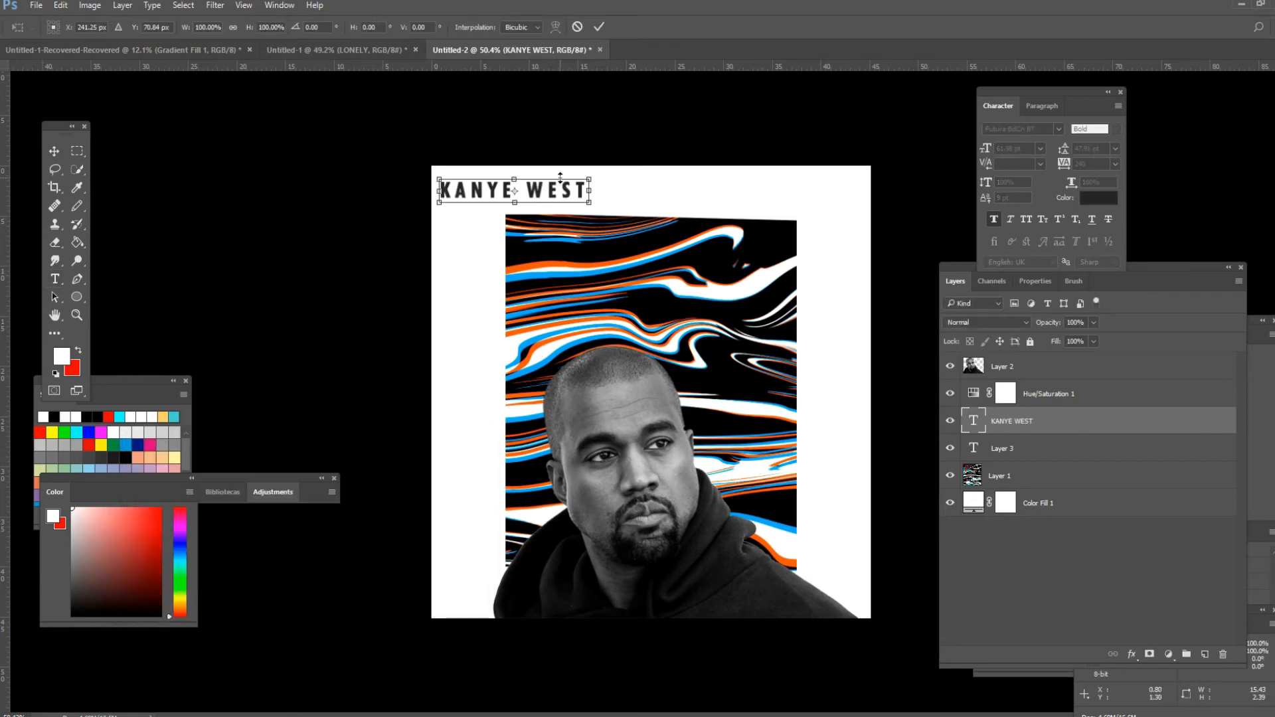
{"action": "left_click_drag", "start_coordinate": [588, 182], "coordinate": [811, 200]}
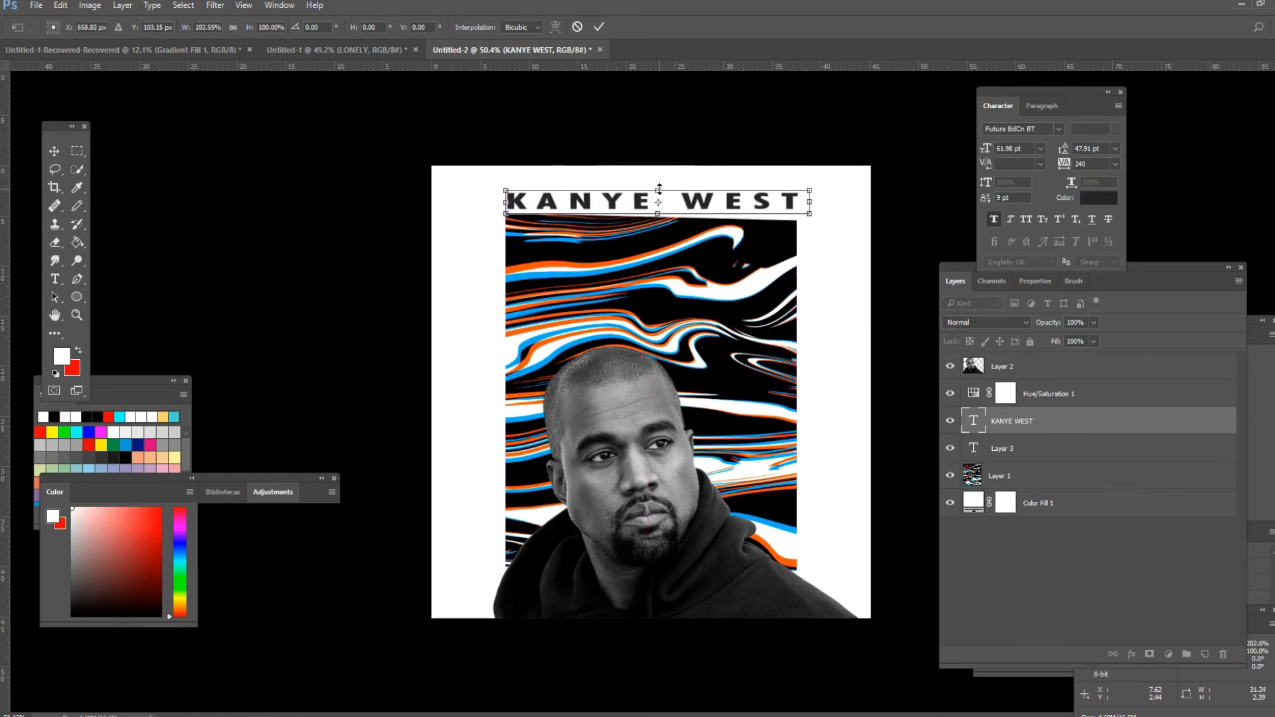
{"action": "left_click_drag", "start_coordinate": [658, 190], "coordinate": [660, 174]}
{"action": "key", "text": "Return"}
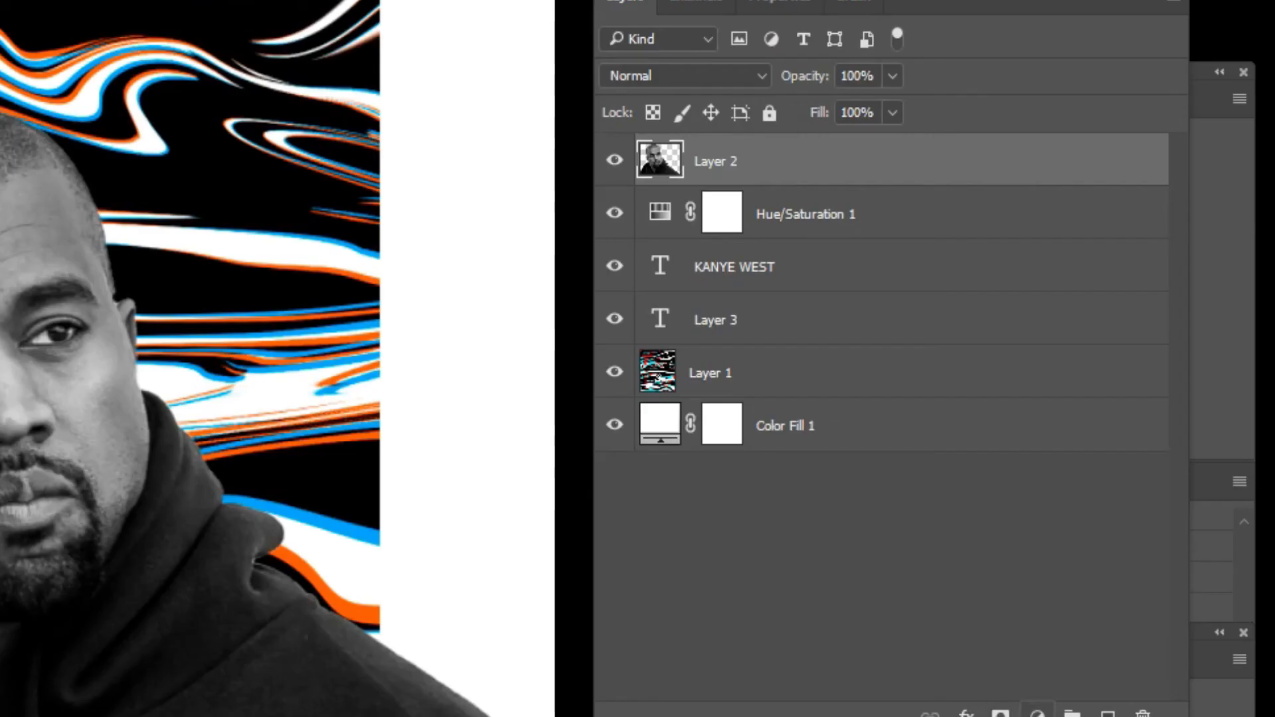
Add a Gradient Fill layer above the portrait on Layer 2 using the Neutral Density preset
{"action": "left_click", "coordinate": [1169, 654]}
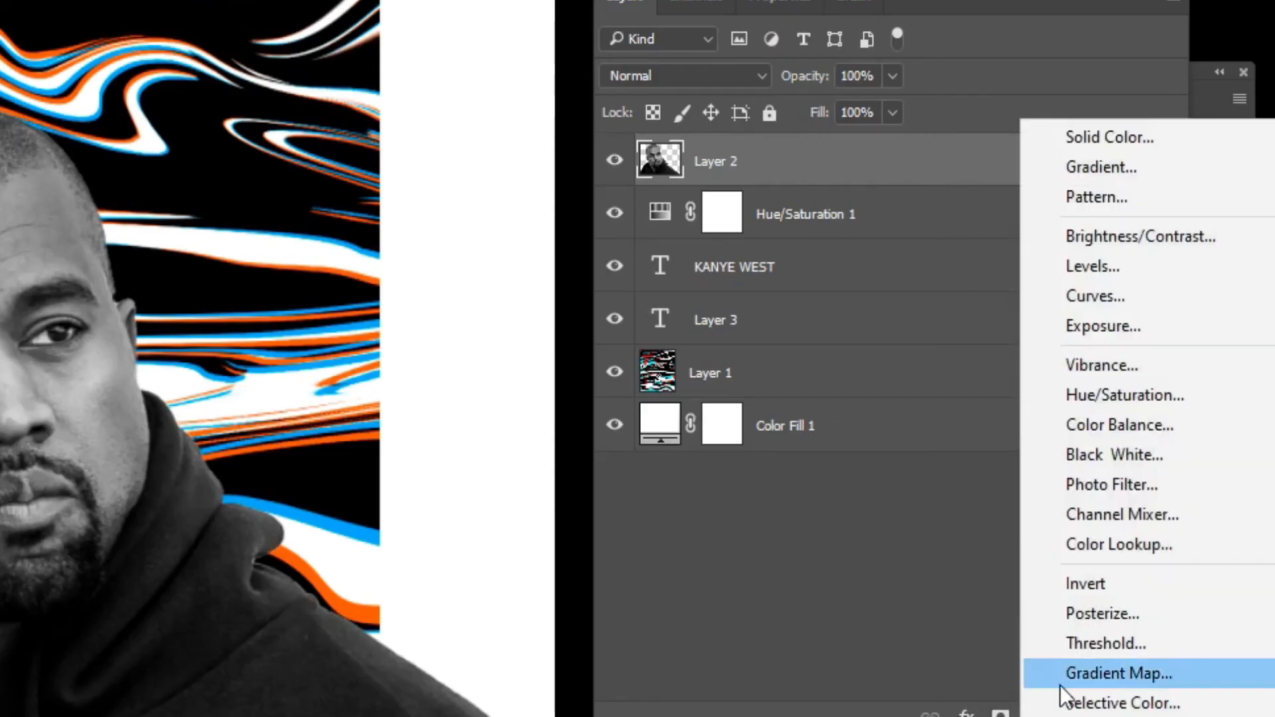
{"action": "left_click", "coordinate": [1118, 169]}
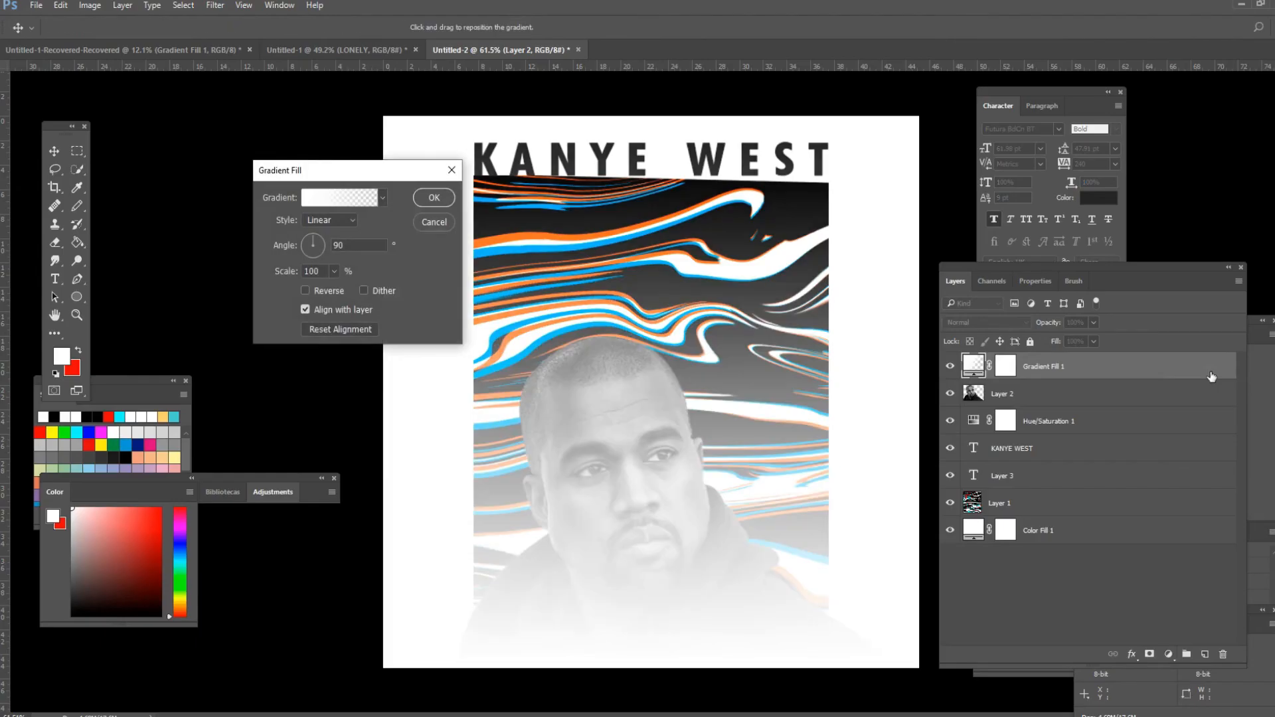
{"action": "left_click", "coordinate": [340, 198]}
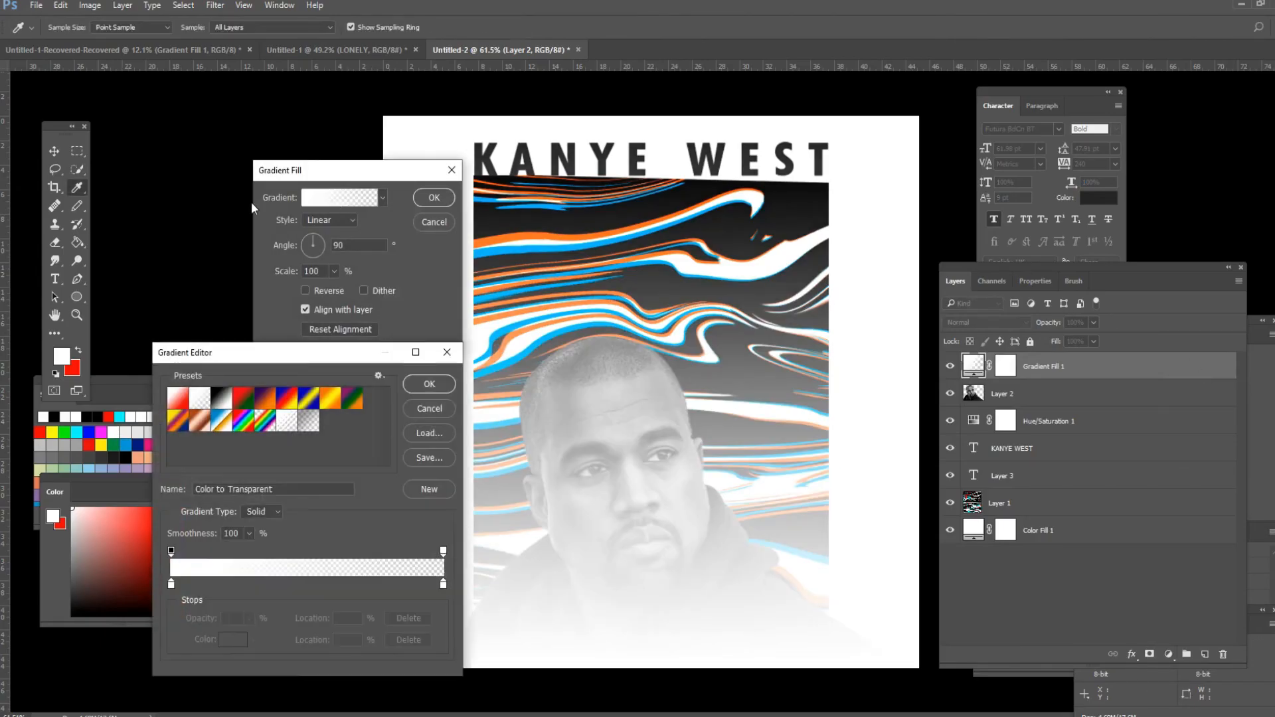
{"action": "left_click", "coordinate": [310, 421]}
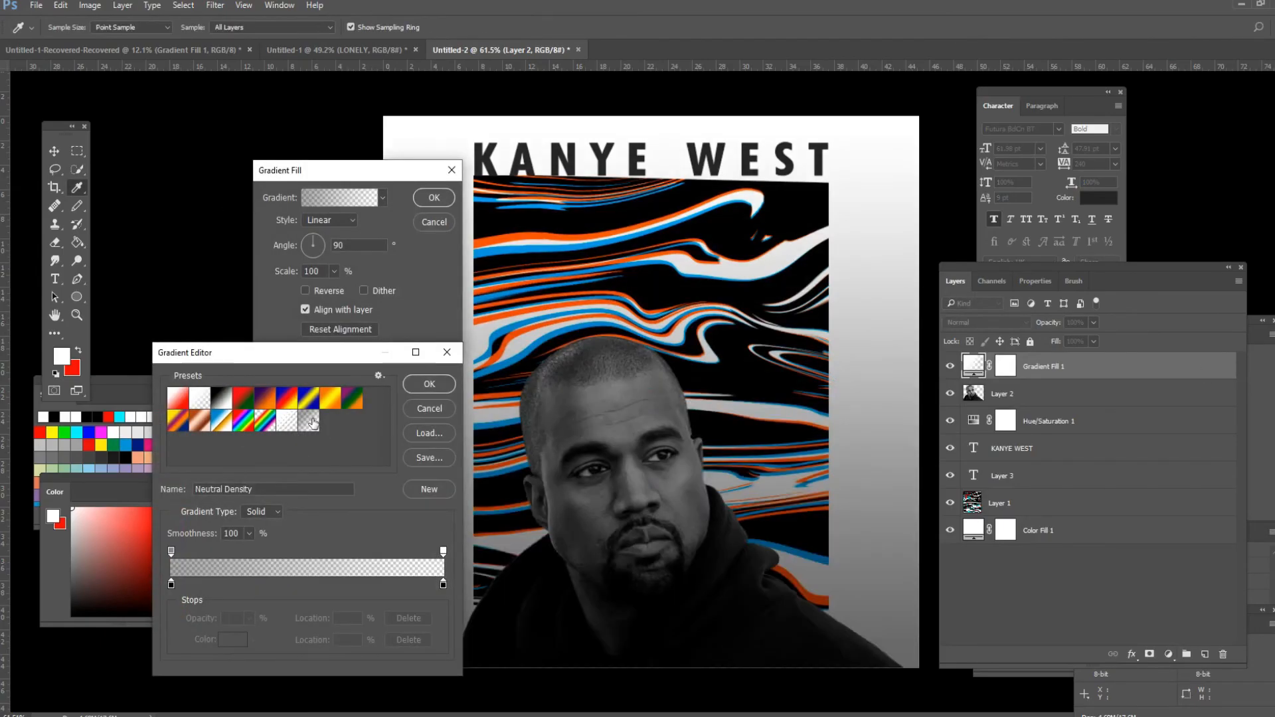
{"action": "left_click", "coordinate": [429, 384]}
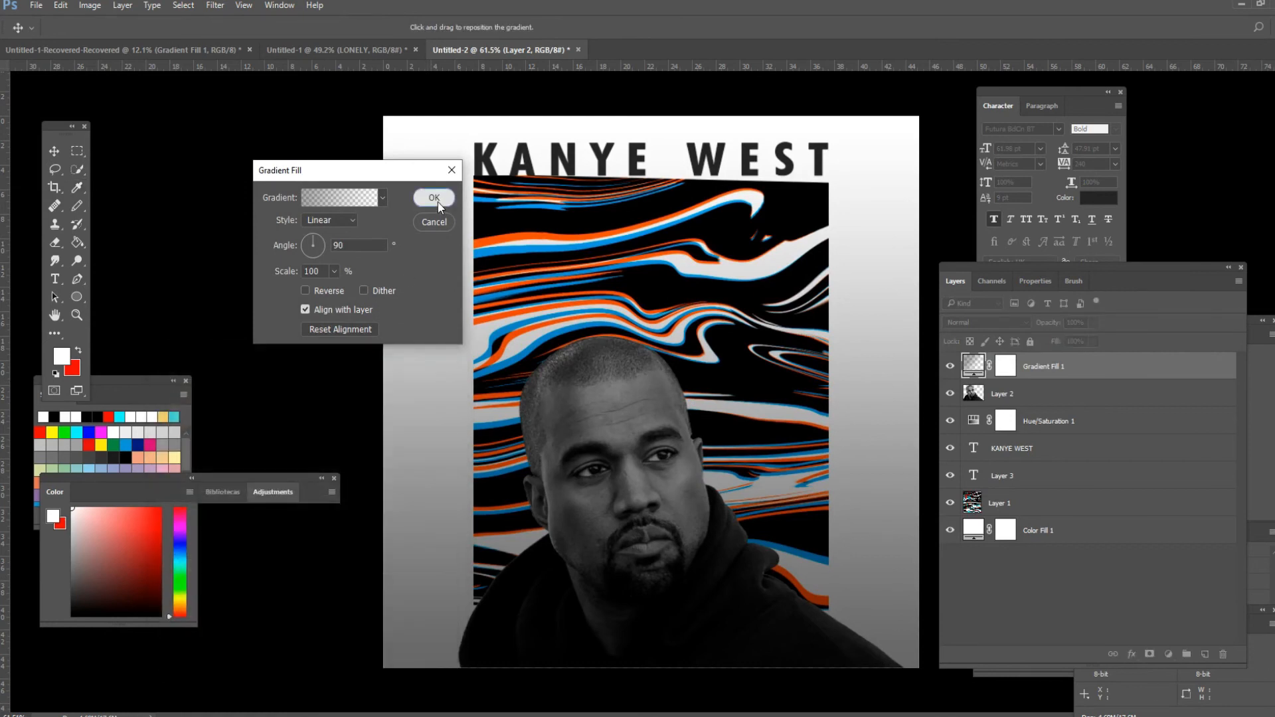
{"action": "left_click", "coordinate": [436, 202]}
Turn the Gradient Fill 1 layer into a clipping mask on the portrait in Layer 2
{"action": "right_click", "coordinate": [1073, 369]}
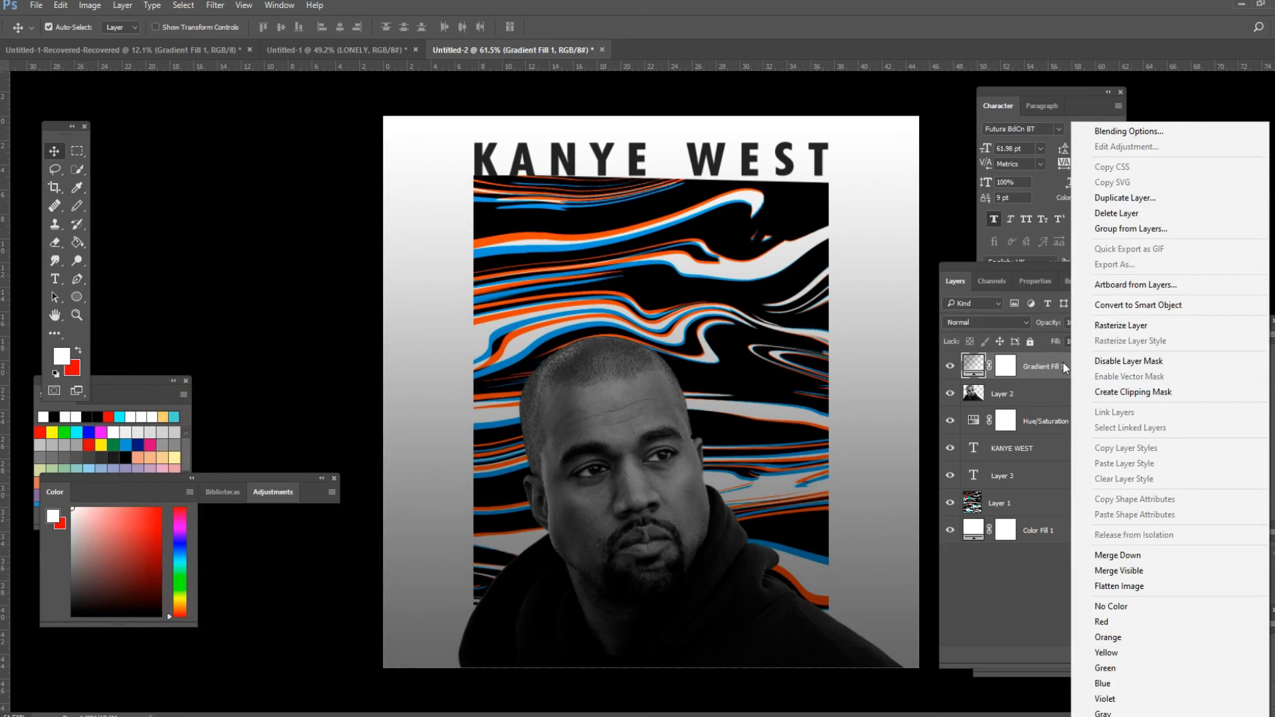
{"action": "left_click", "coordinate": [1169, 396]}
{"action": "scroll", "coordinate": [983, 367], "scroll_direction": "down", "scroll_amount": 1}
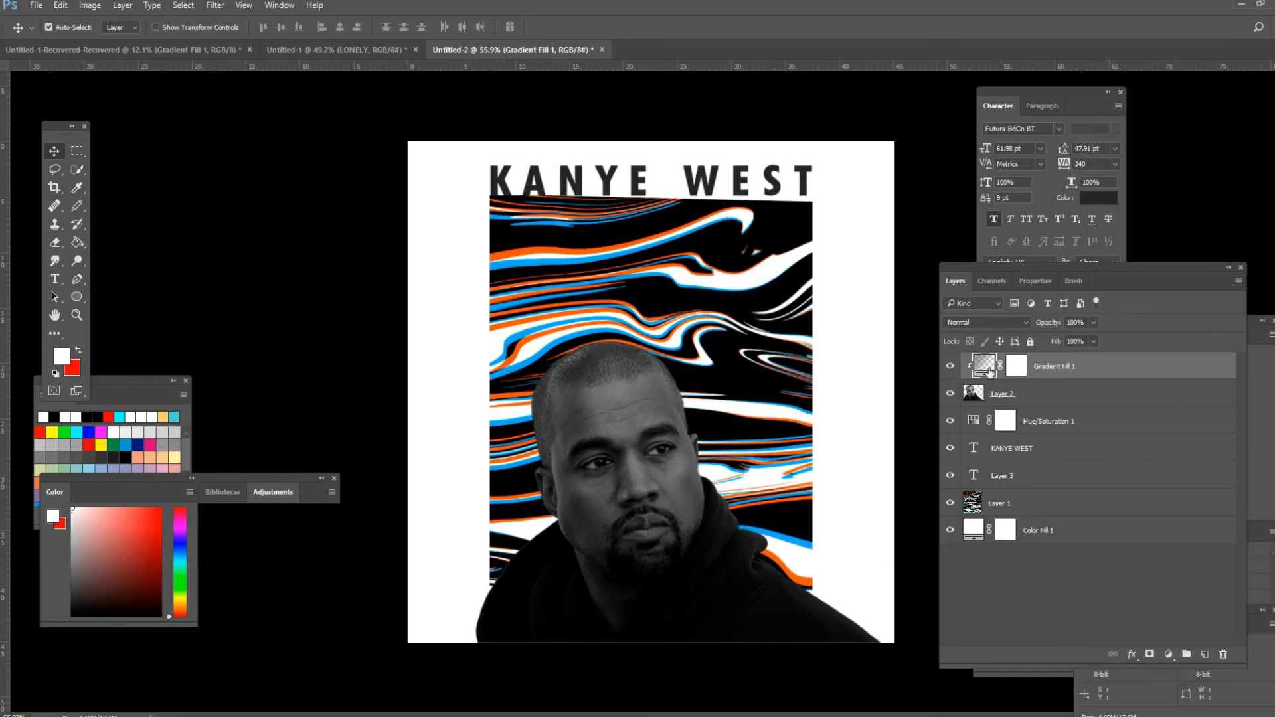
Recolour Gradient Fill 1 with sampled orange at its start and blue at 58%, and tilt the gradient's angle diagonally
{"action": "double_click", "coordinate": [983, 366]}
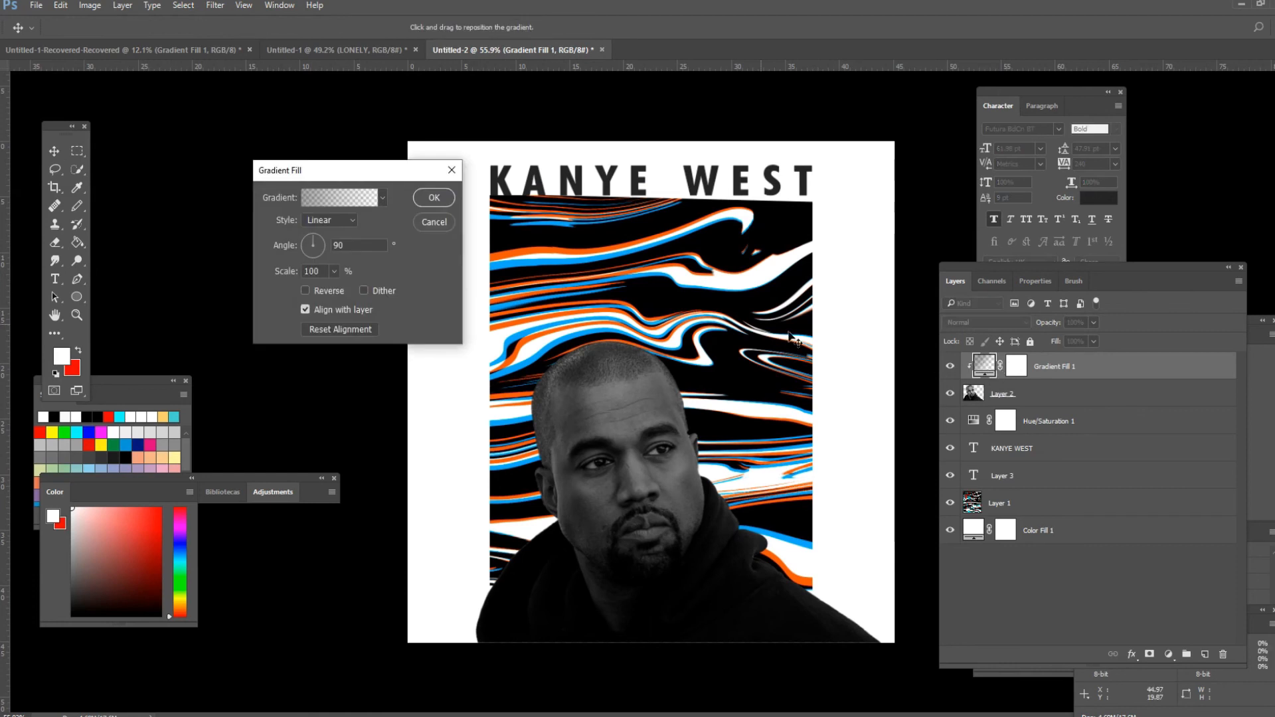
{"action": "left_click", "coordinate": [336, 198]}
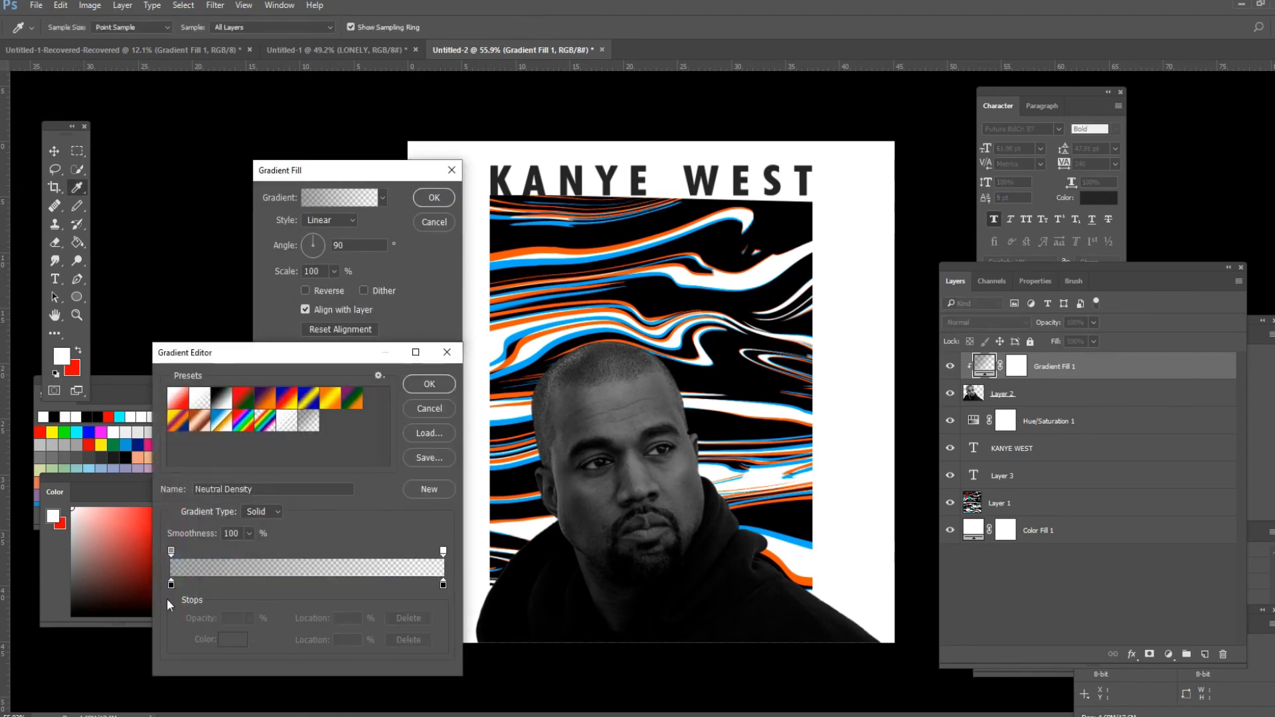
{"action": "left_click", "coordinate": [241, 585]}
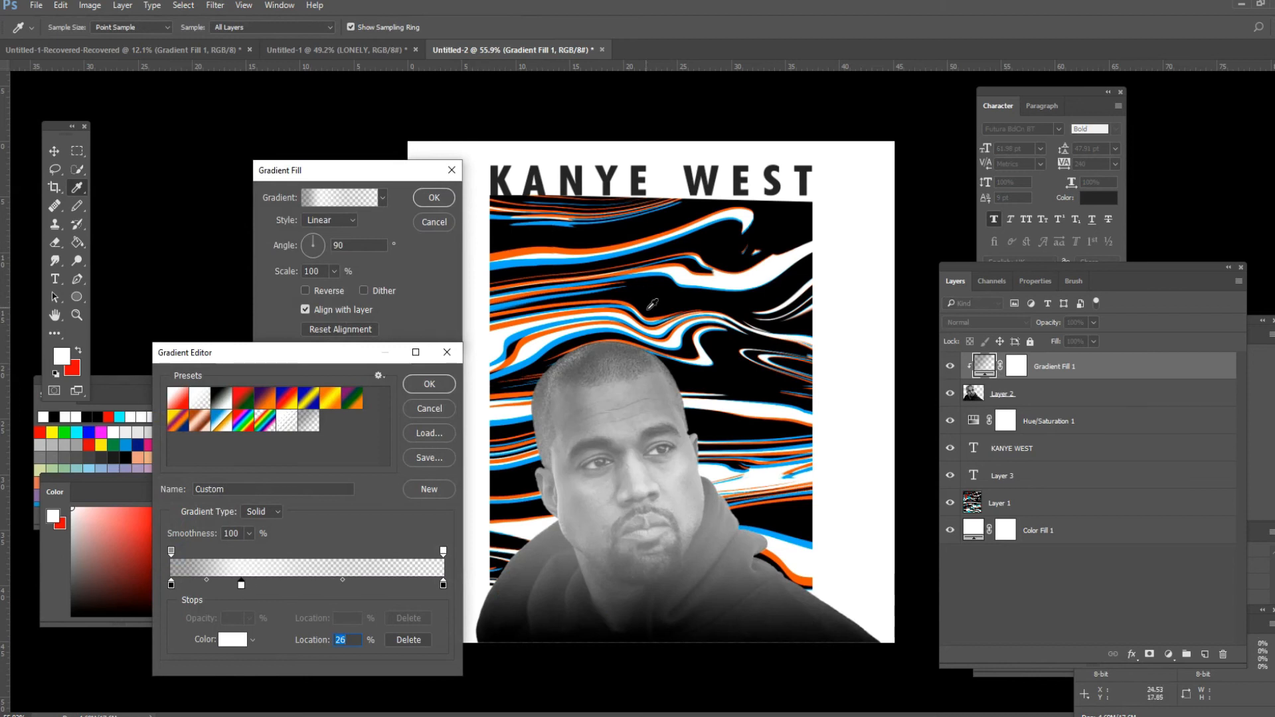
{"action": "left_click", "coordinate": [603, 248]}
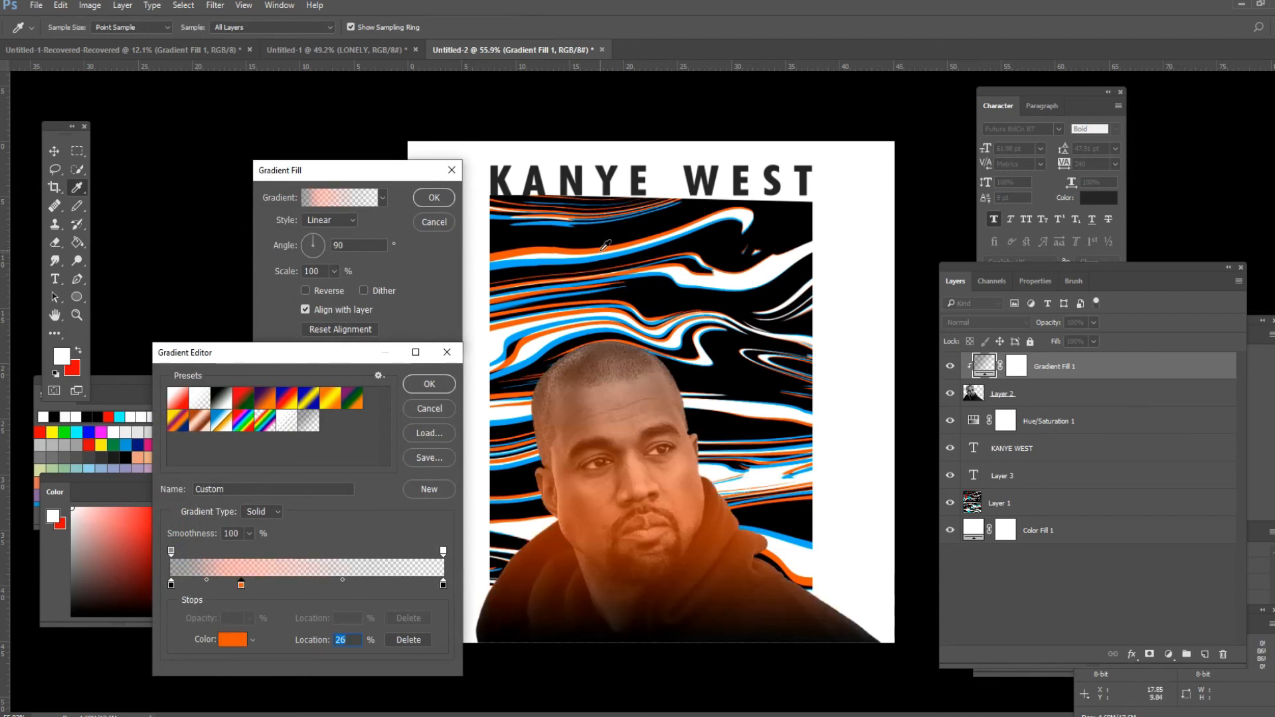
{"action": "left_click", "coordinate": [334, 584]}
{"action": "left_click", "coordinate": [531, 359]}
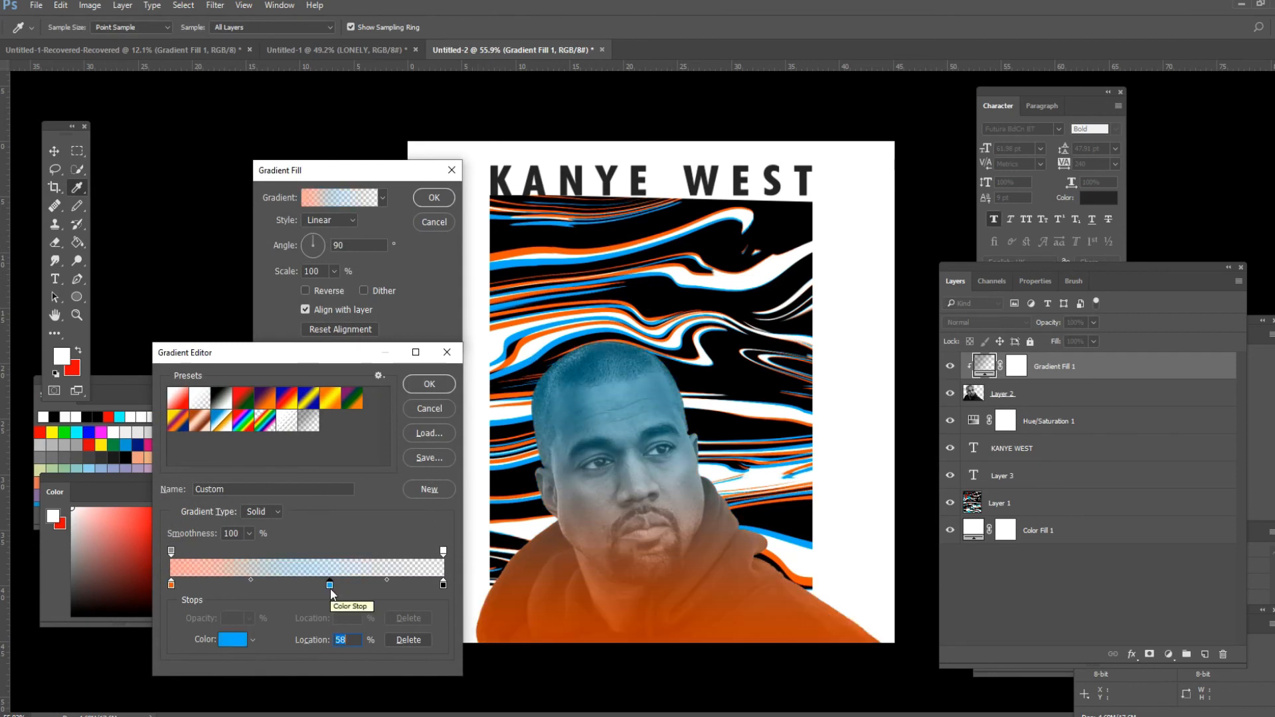
{"action": "left_click", "coordinate": [428, 384]}
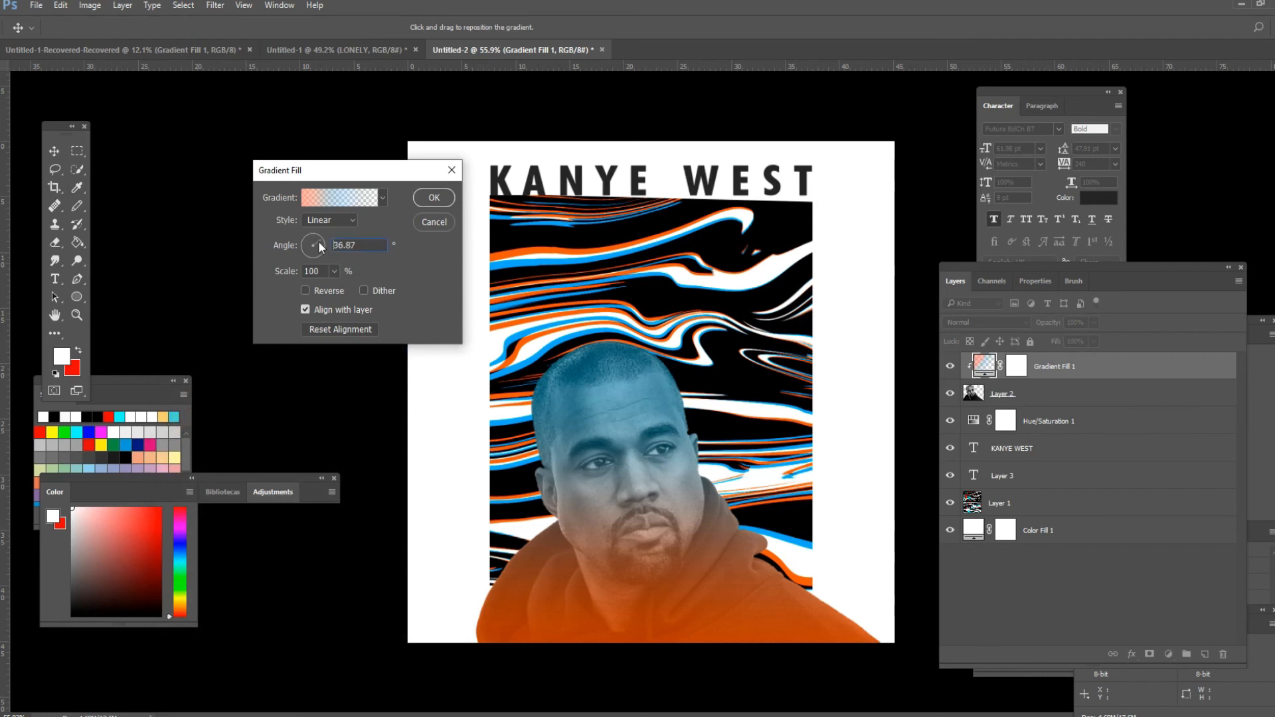
{"action": "left_click_drag", "start_coordinate": [318, 242], "coordinate": [321, 241]}
{"action": "key", "text": "Return"}
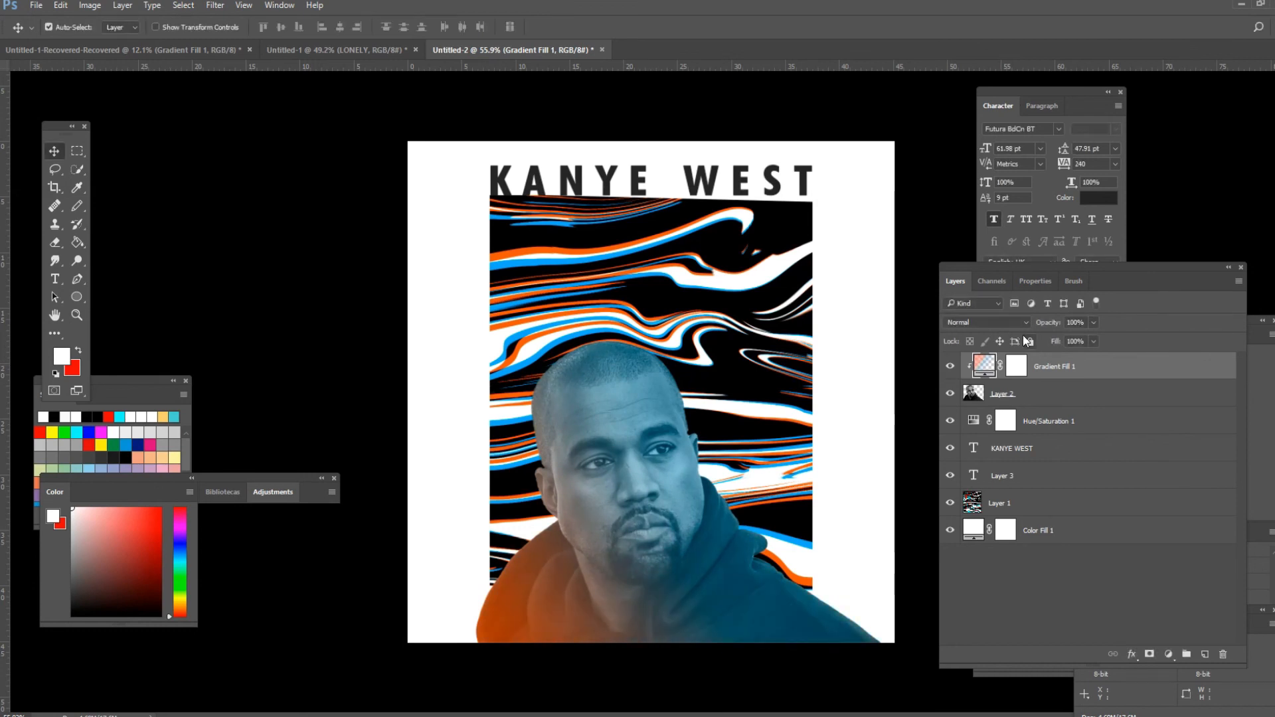
Try out blend modes on Gradient Fill 1 and set it to Vivid Light
{"action": "left_click", "coordinate": [1021, 330]}
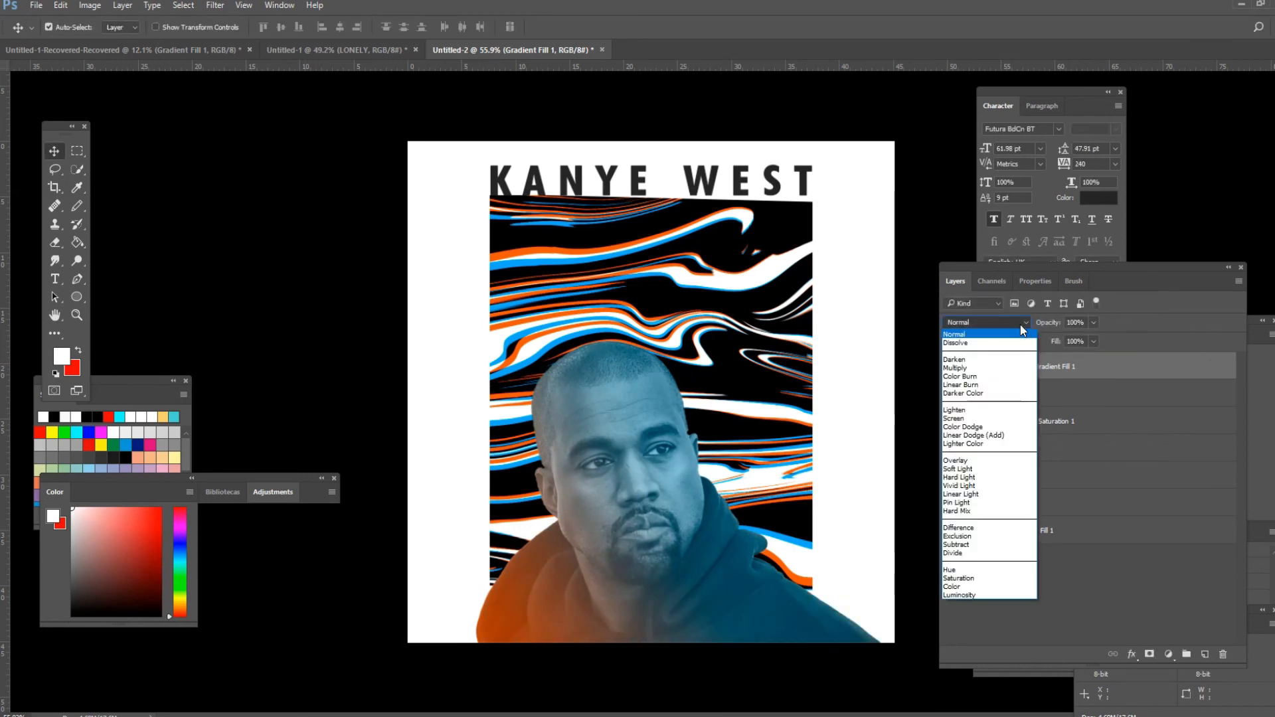
{"action": "key", "text": "Down"}
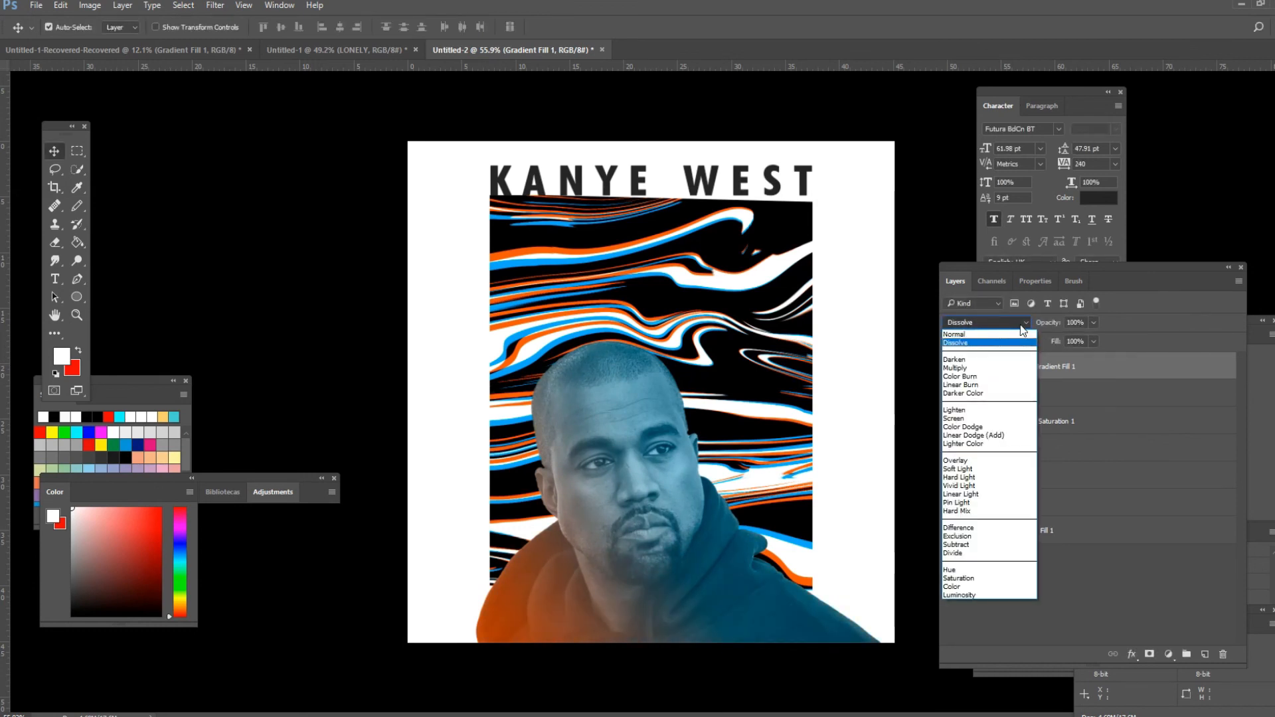
{"action": "left_click", "coordinate": [1157, 289]}
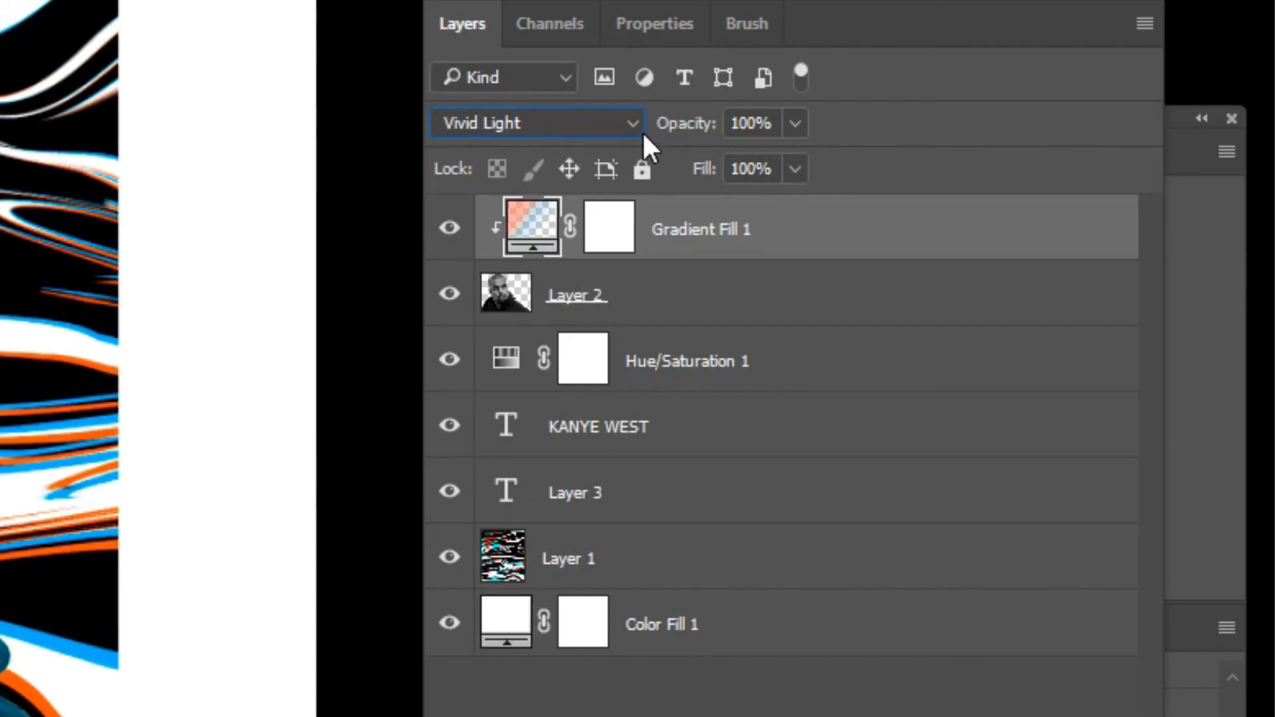
{"action": "left_click", "coordinate": [642, 128]}
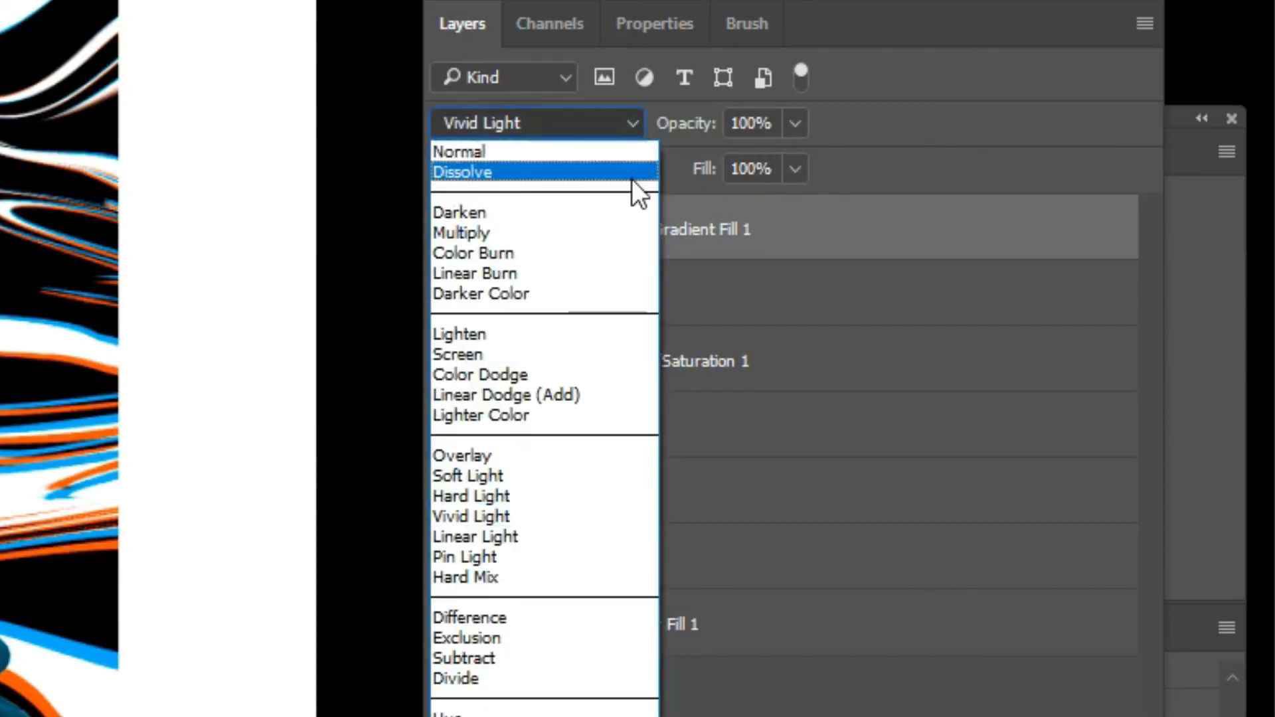
{"action": "left_click", "coordinate": [584, 516]}
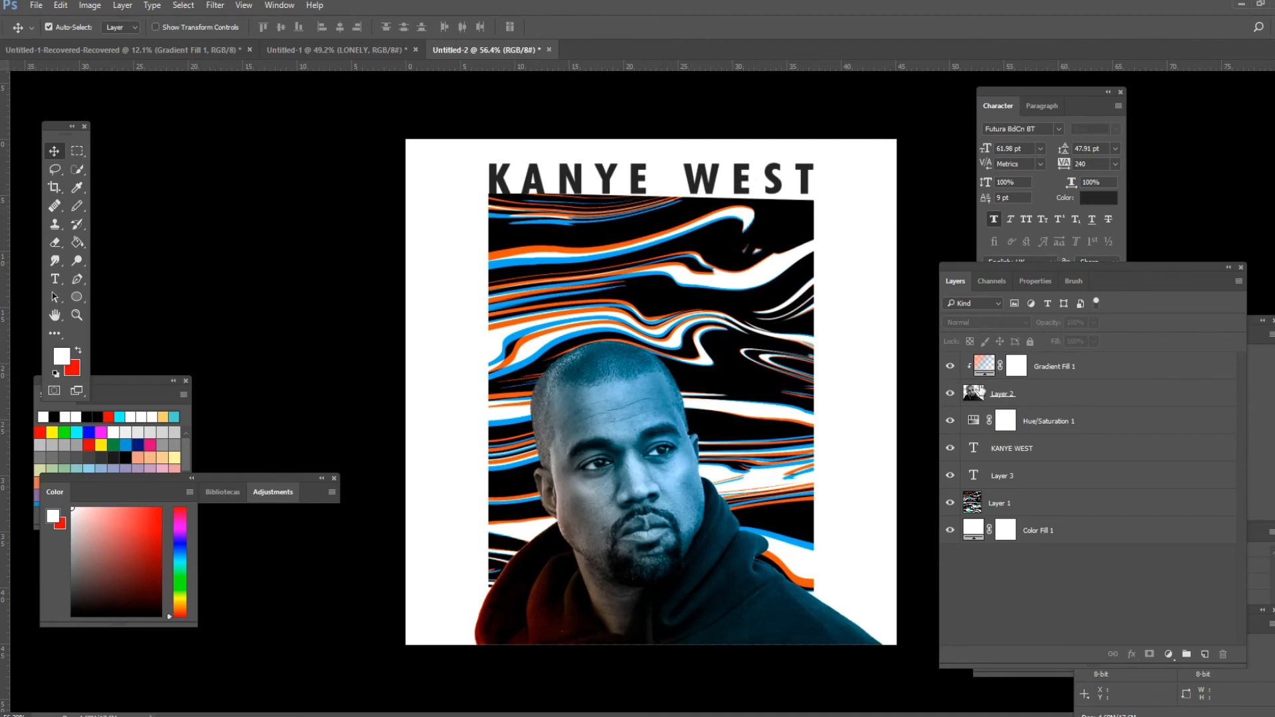
{"action": "scroll", "coordinate": [771, 373], "scroll_direction": "down", "scroll_amount": 3}
{"action": "scroll", "coordinate": [770, 373], "scroll_direction": "up", "scroll_amount": 3}
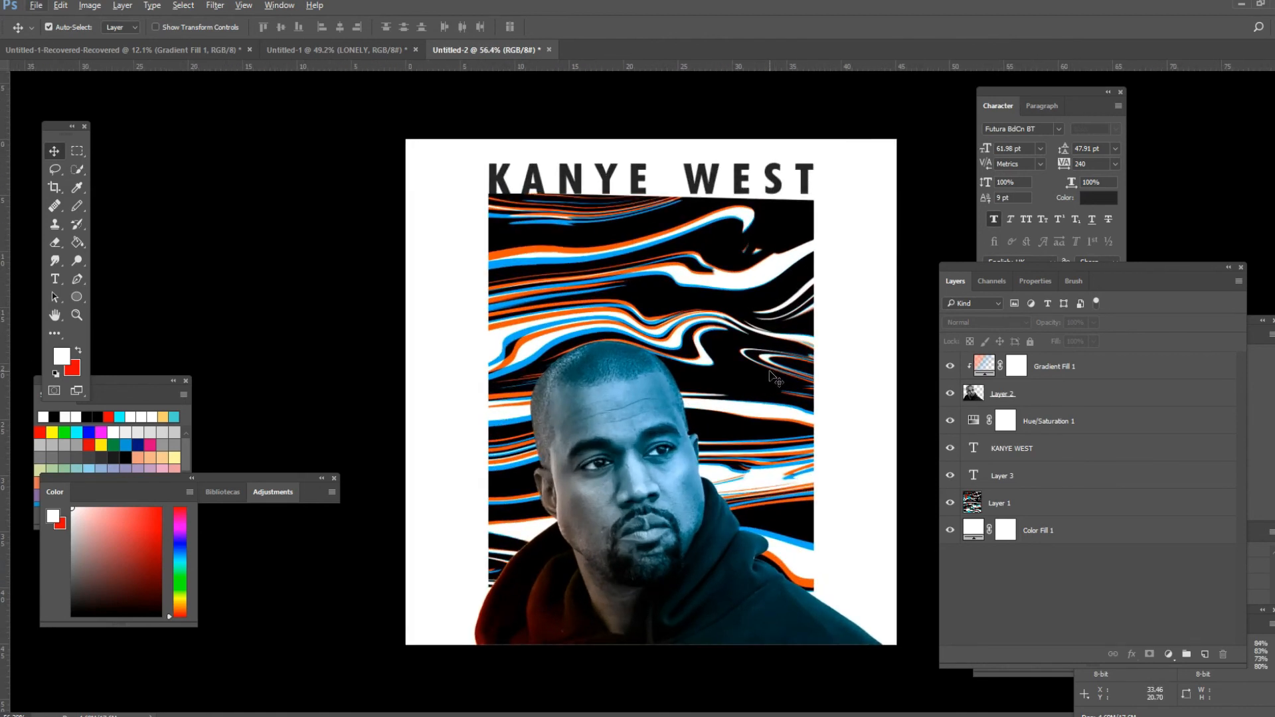